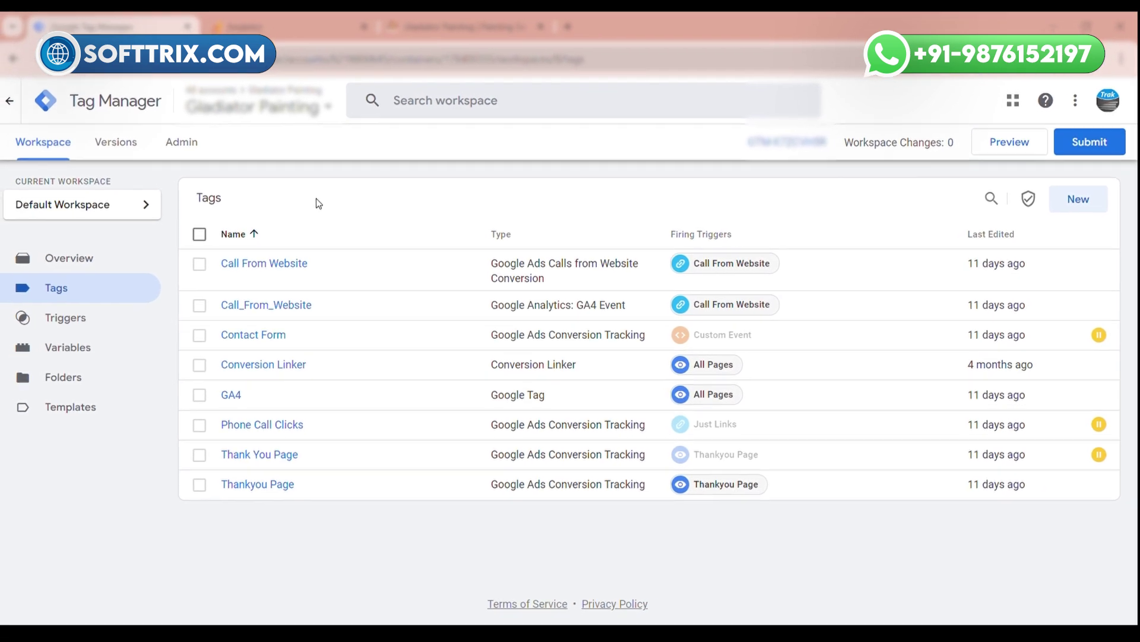
key(ctrl+Tab)
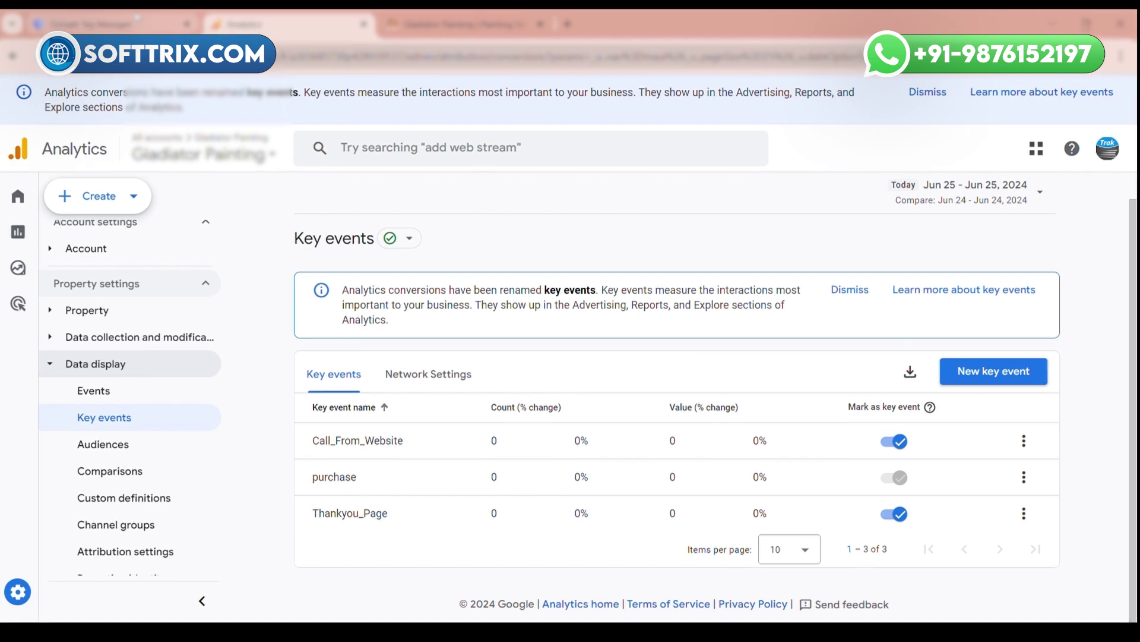
key(ctrl+shift+Tab)
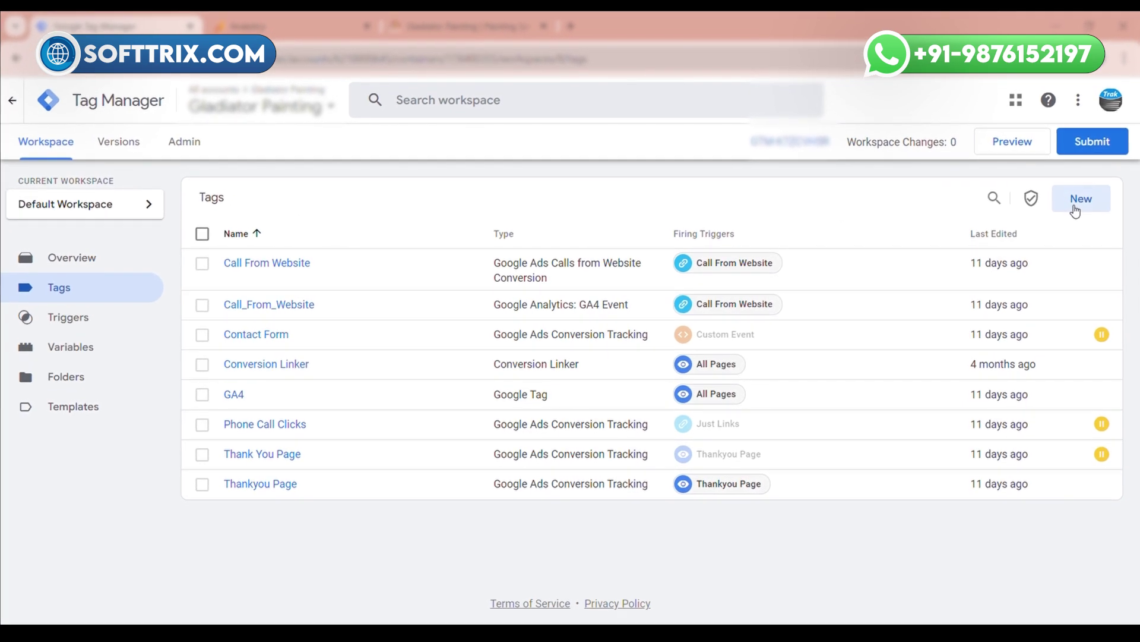
Step: Create a new tag in the workspace with Google Tag from Google Analytics as its tag type
click(1071, 209)
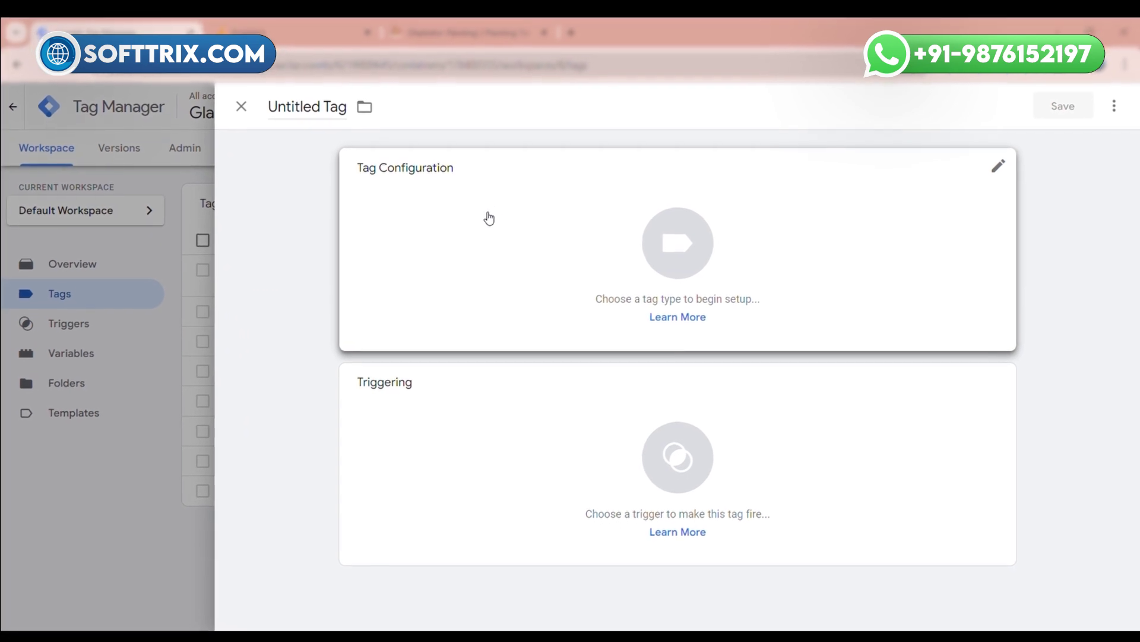
click(489, 218)
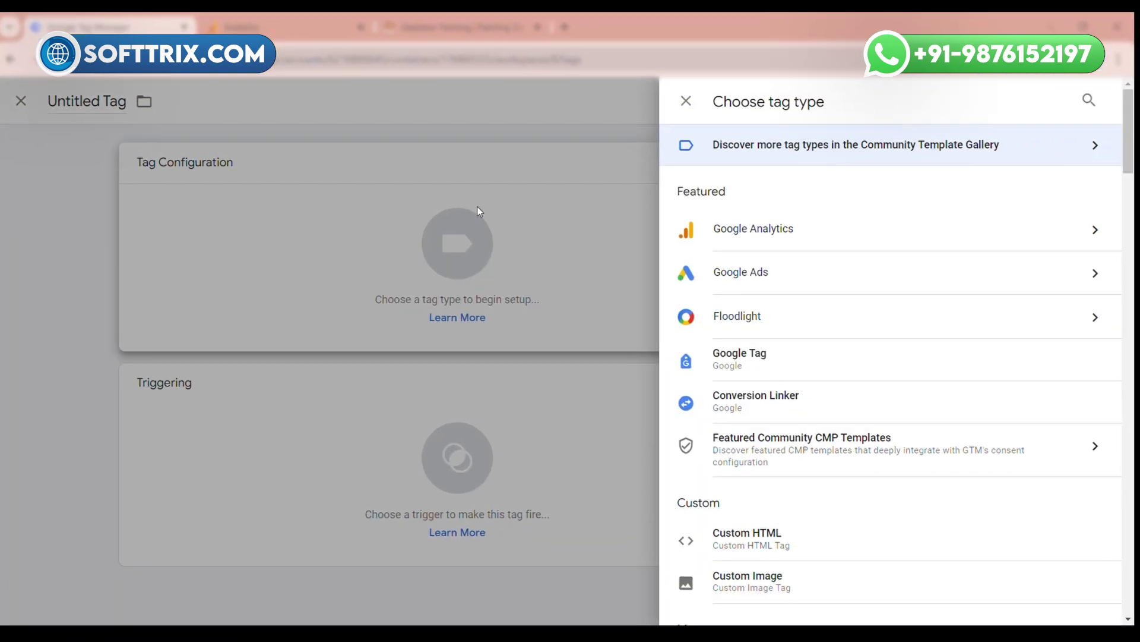
click(796, 239)
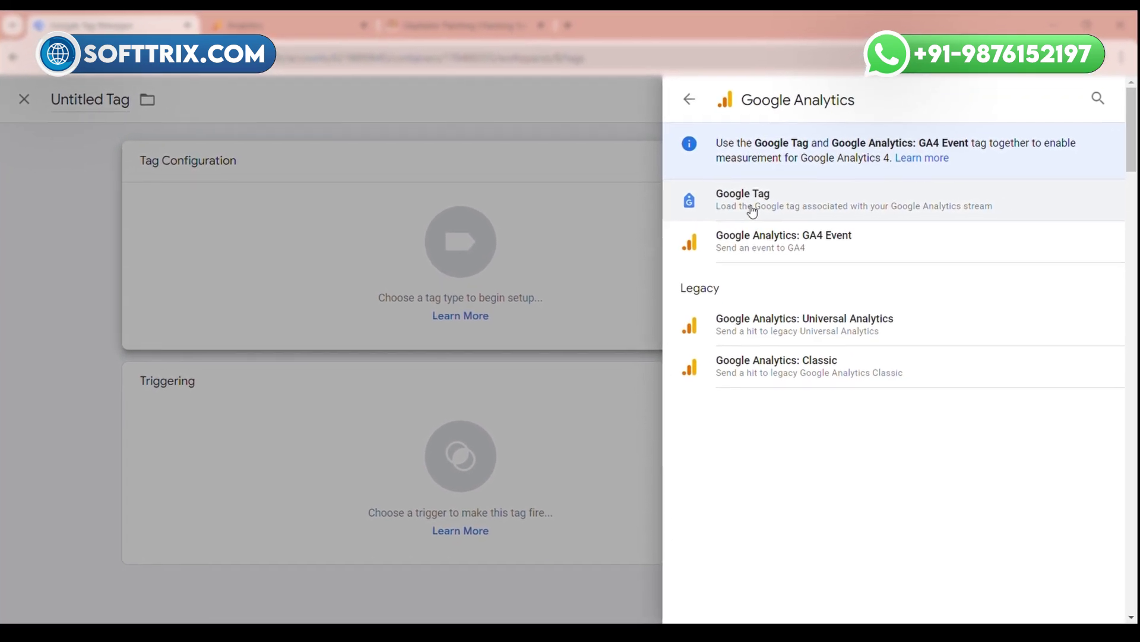
click(734, 201)
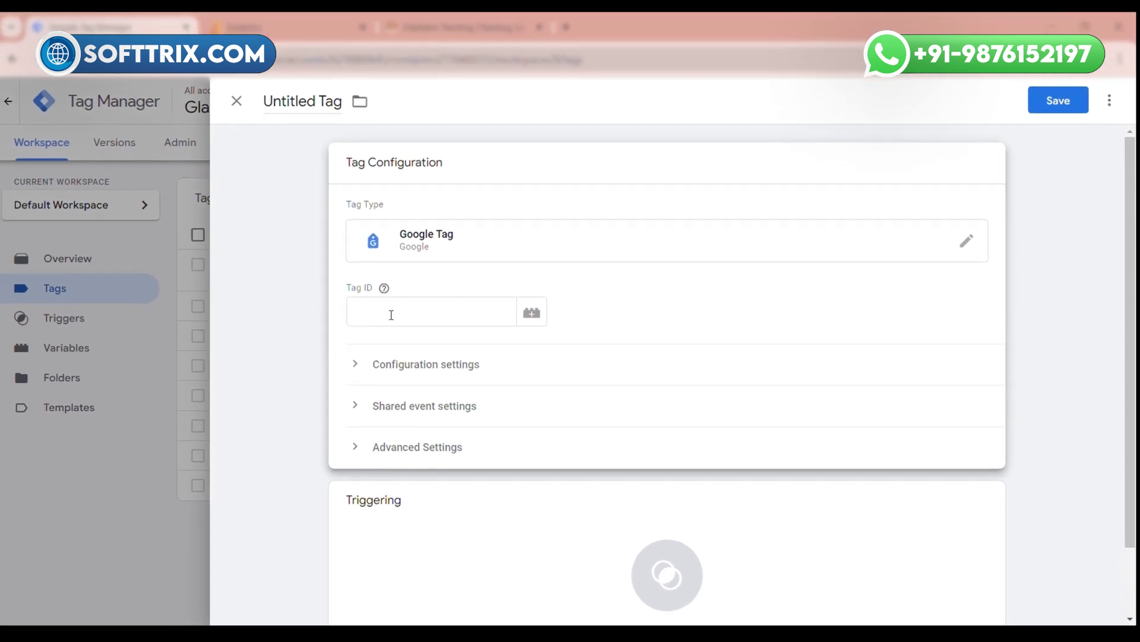
Step: Copy the measurement ID from the web data stream's details in Google Analytics and enter it as the tag ID in Tag Manager
click(371, 314)
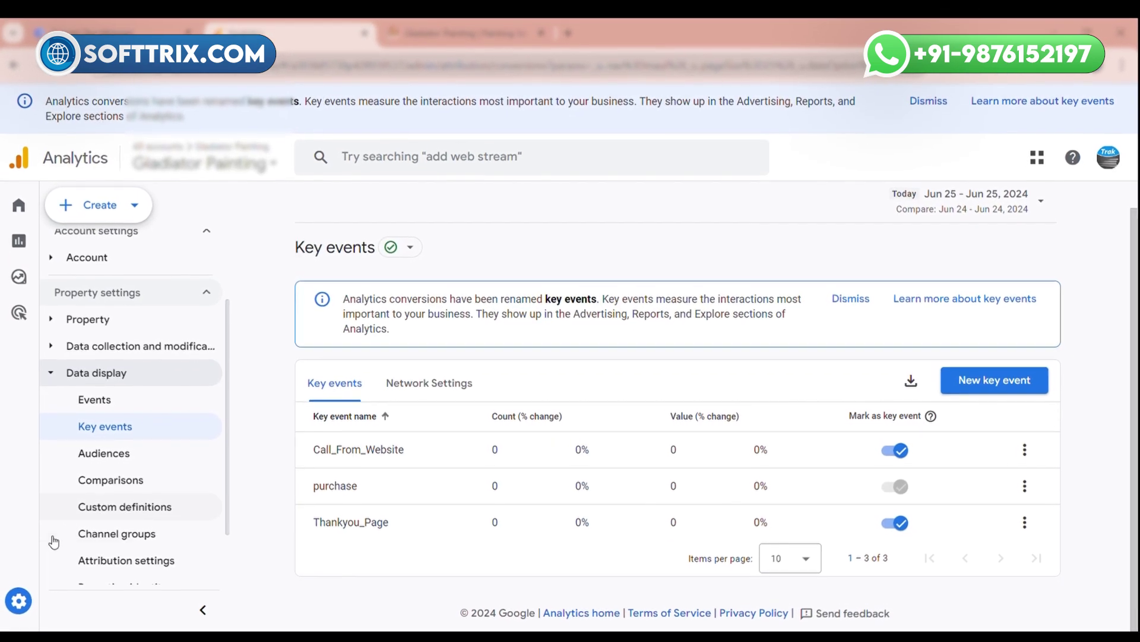
click(190, 427)
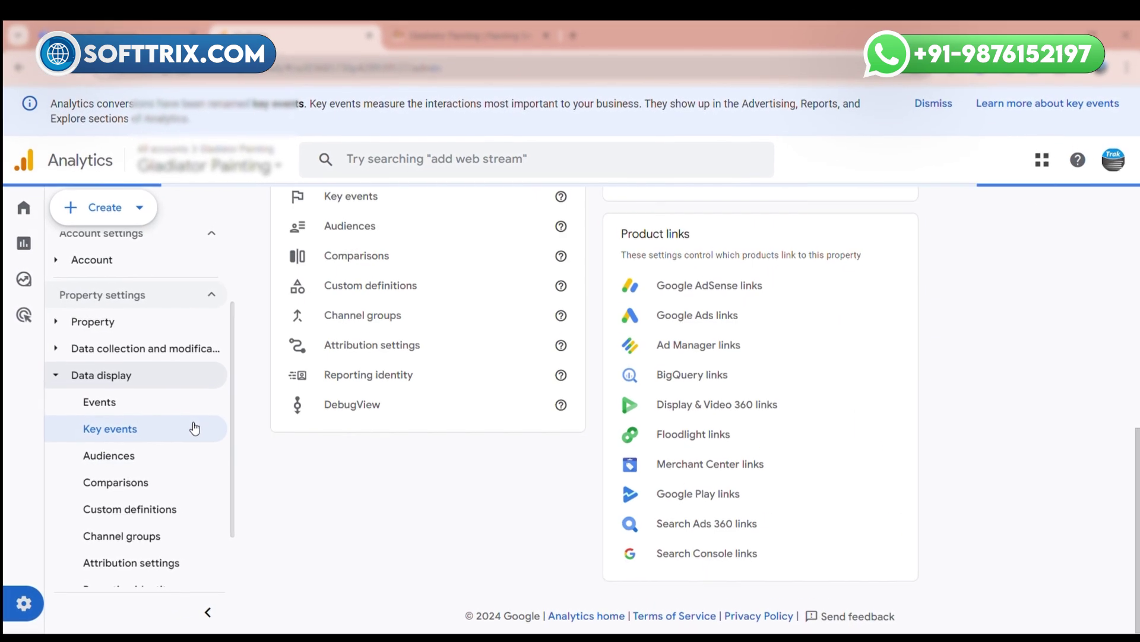
scroll(493, 332, up, 4)
scroll(624, 331, down, 1)
scroll(645, 255, up, 3)
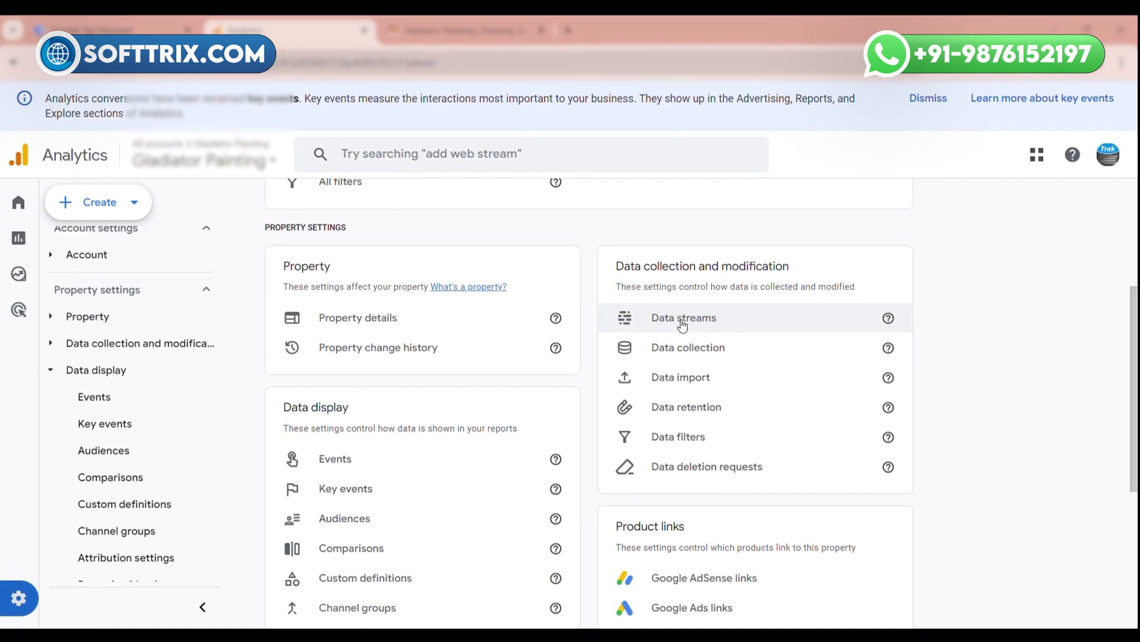
click(683, 321)
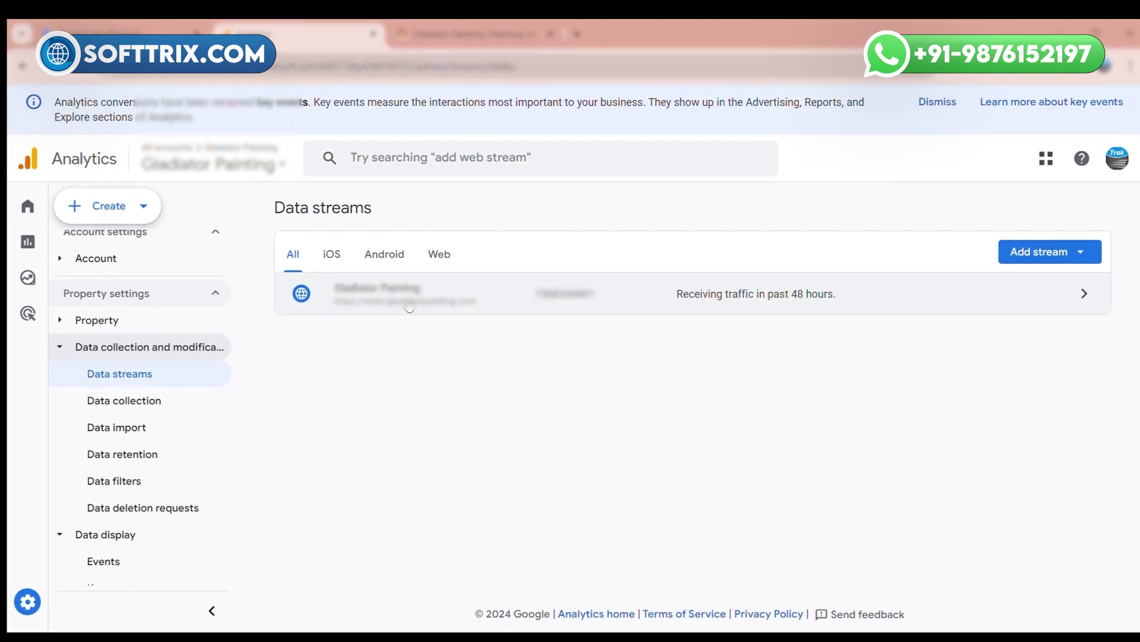
click(401, 301)
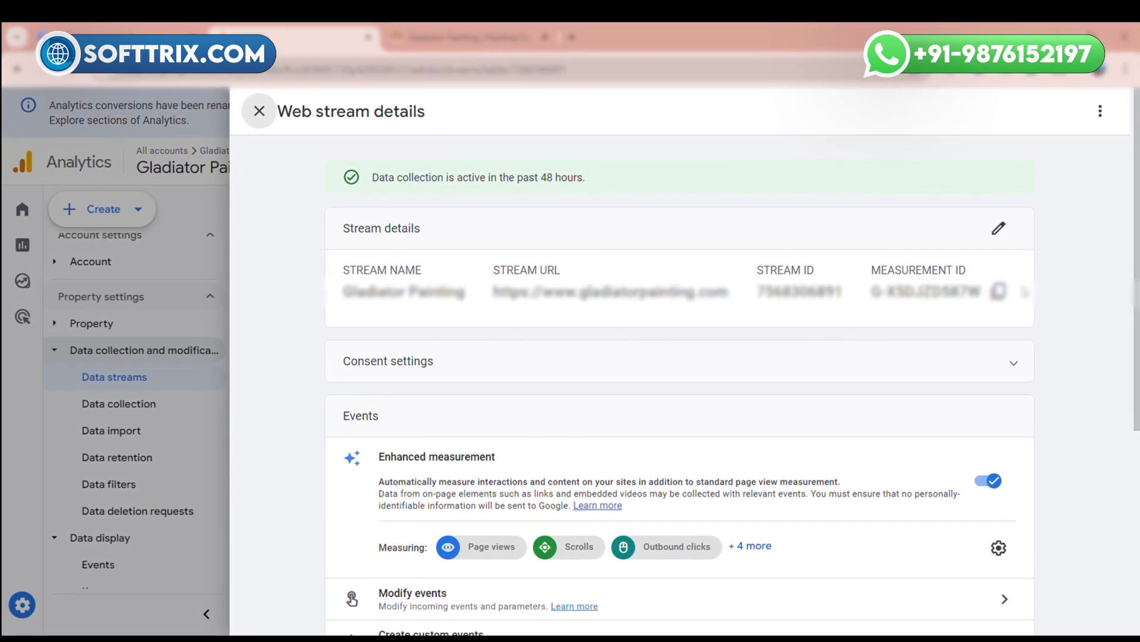
click(1003, 276)
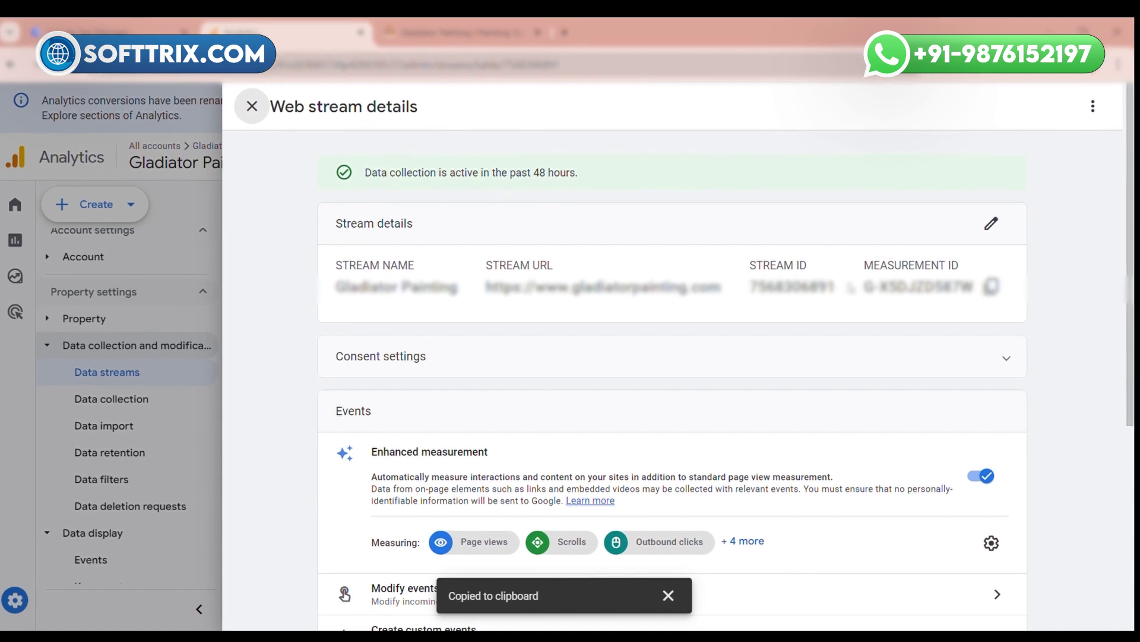
drag(876, 286, 971, 286)
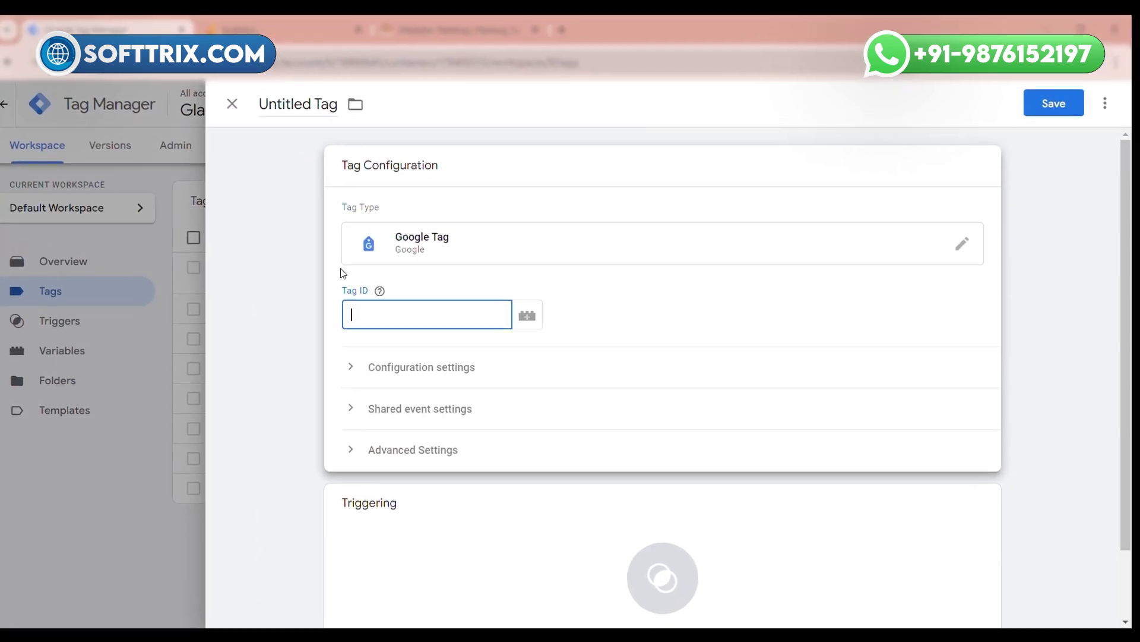
key(ctrl+v)
click(478, 299)
Step: Name the new Google Tag "GA4 Con"
click(316, 103)
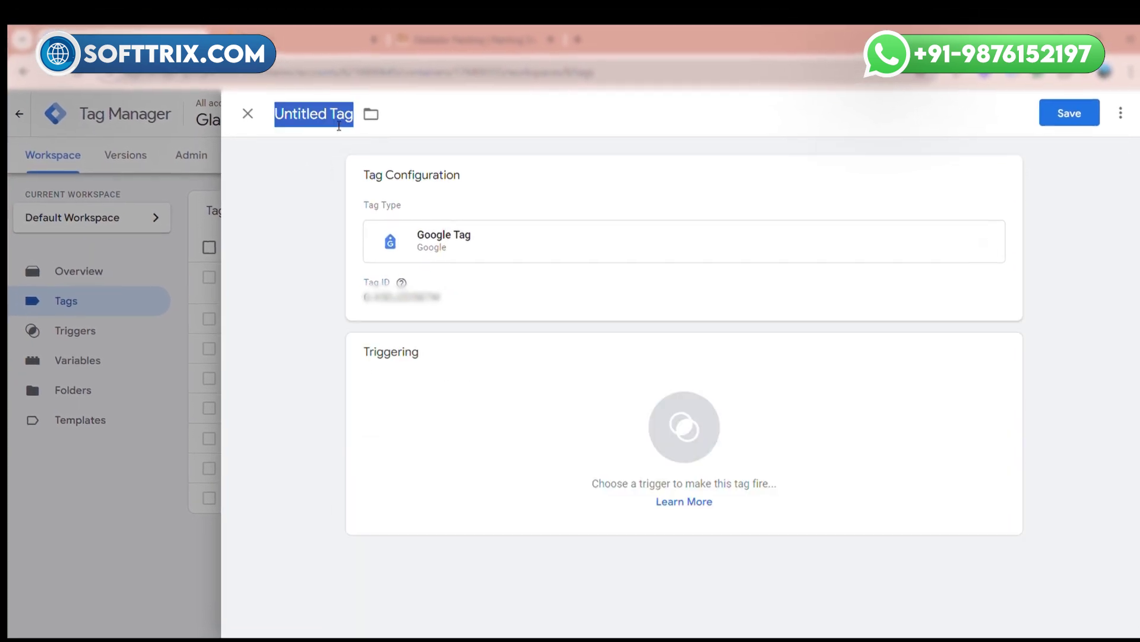
text(GA4)
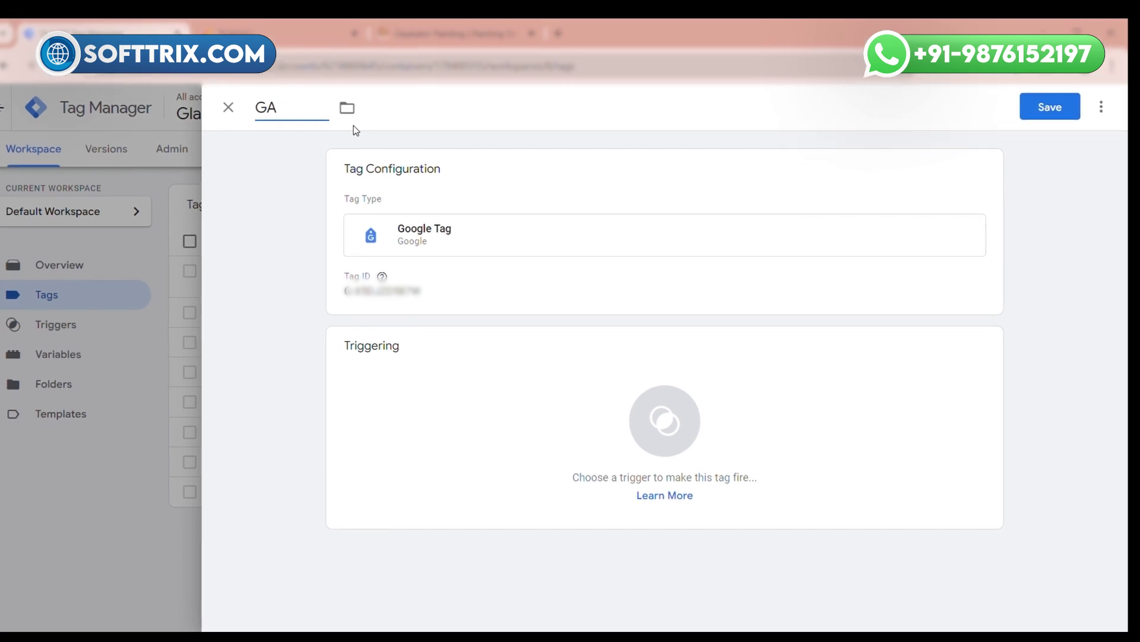
text( COnf)
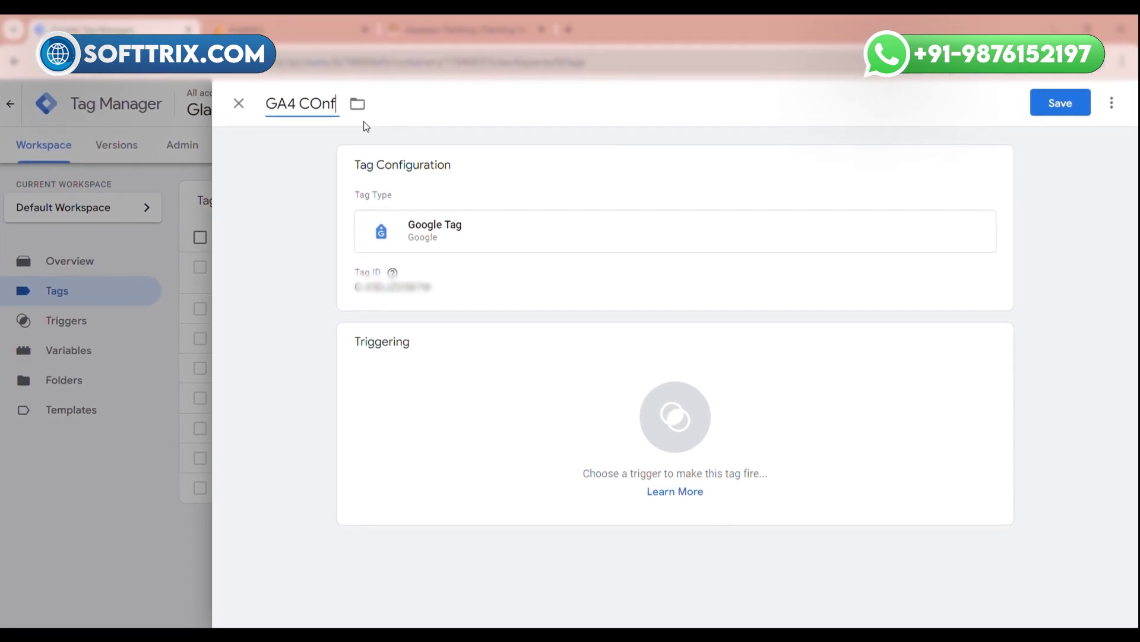
key(BackSpace)
key(BackSpace)
text(on)
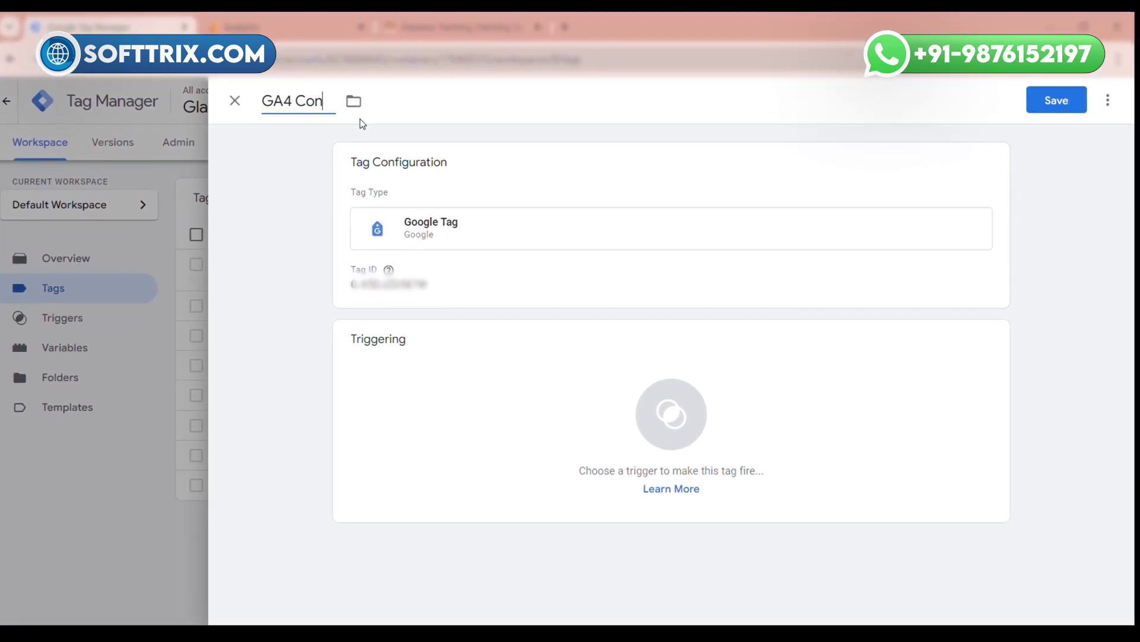
Step: Set the GA4 Con tag to fire on the All Pages trigger and save it
click(459, 390)
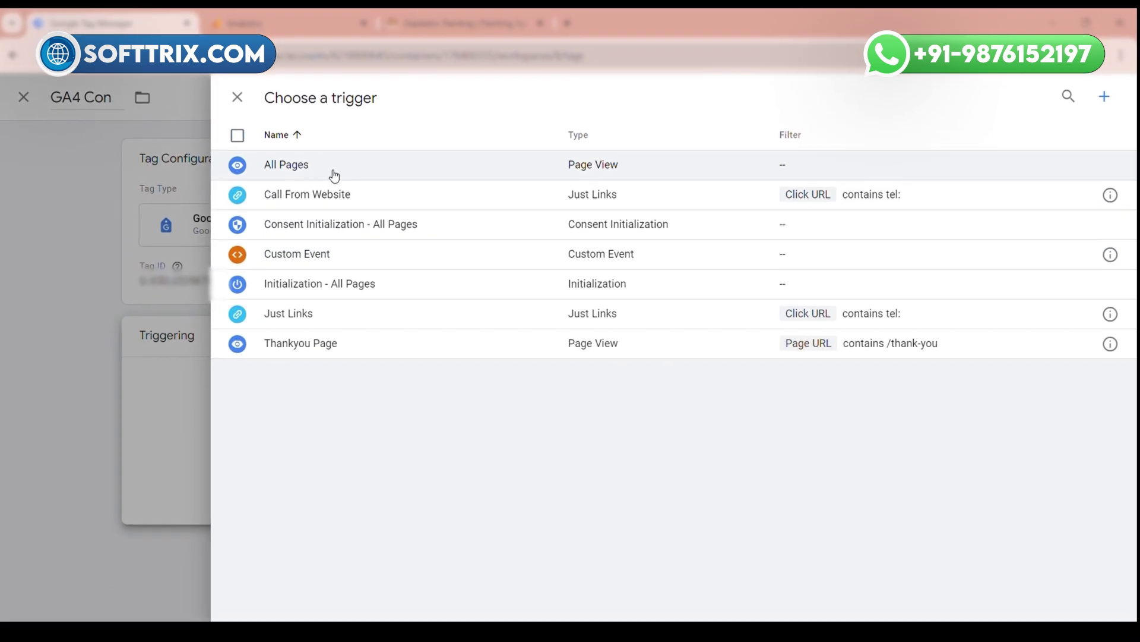
click(329, 178)
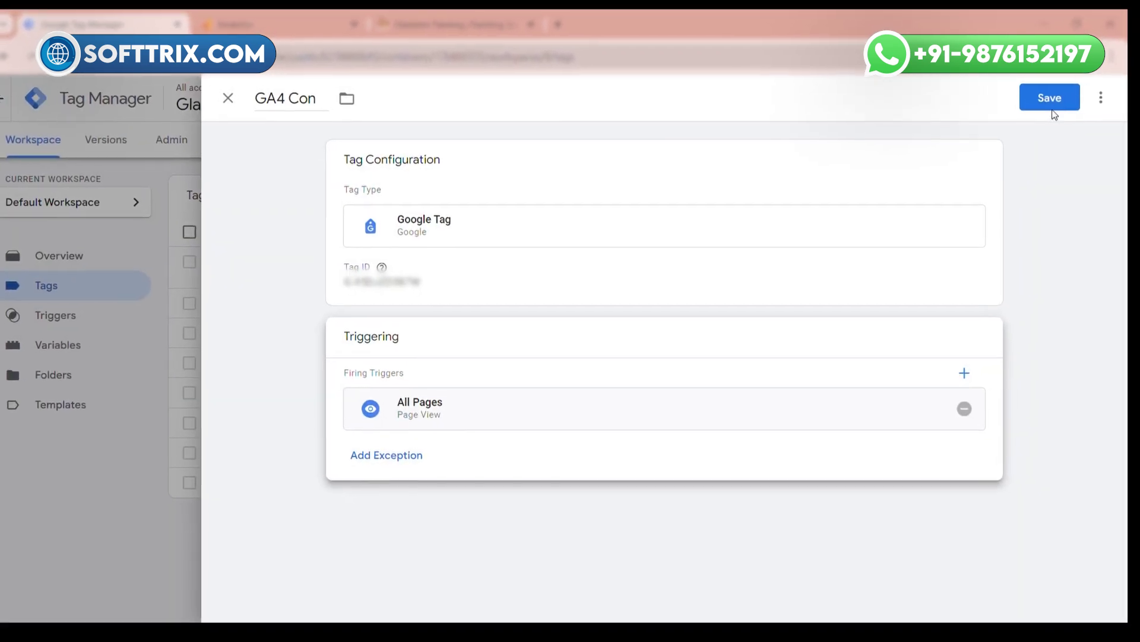
click(1049, 100)
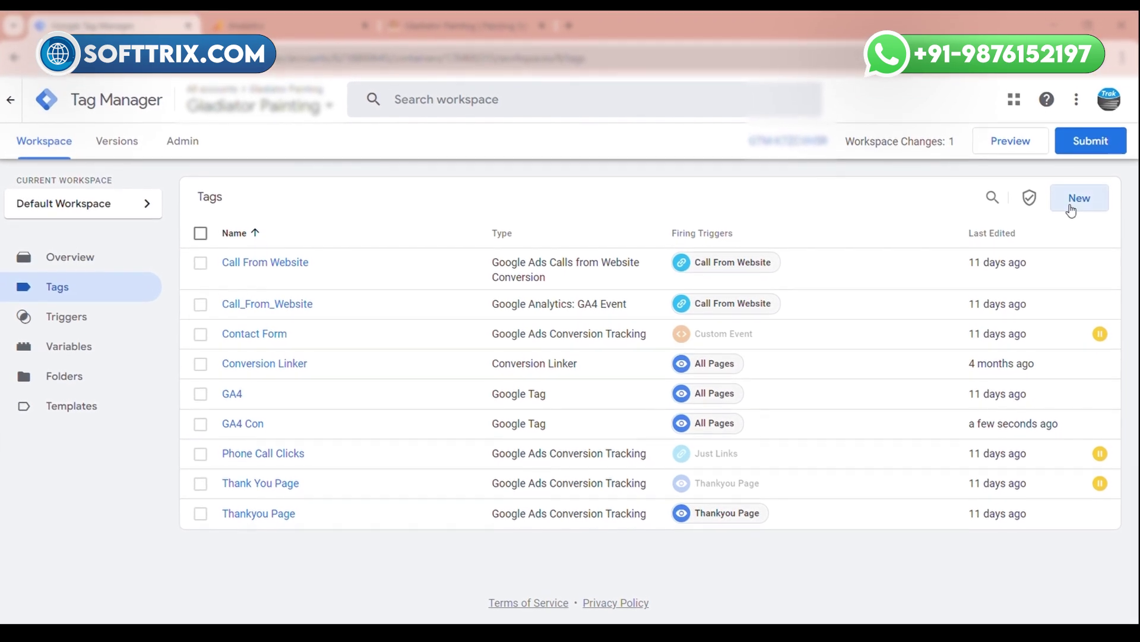
Step: Create another new tag with Google Analytics: GA4 Event as its tag type
click(1075, 217)
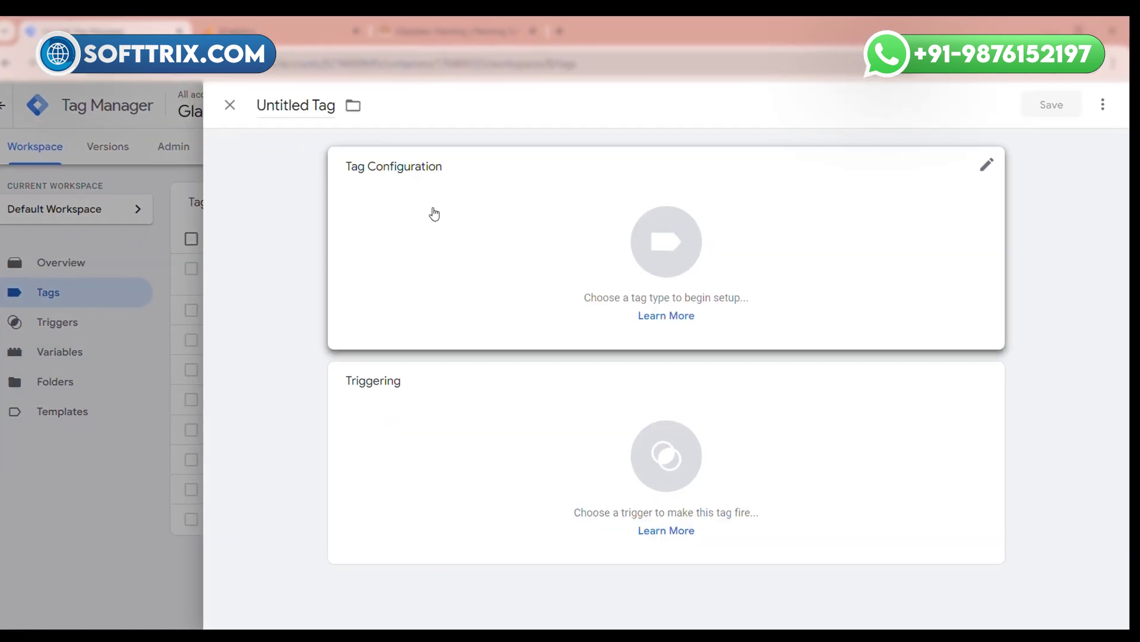
click(430, 209)
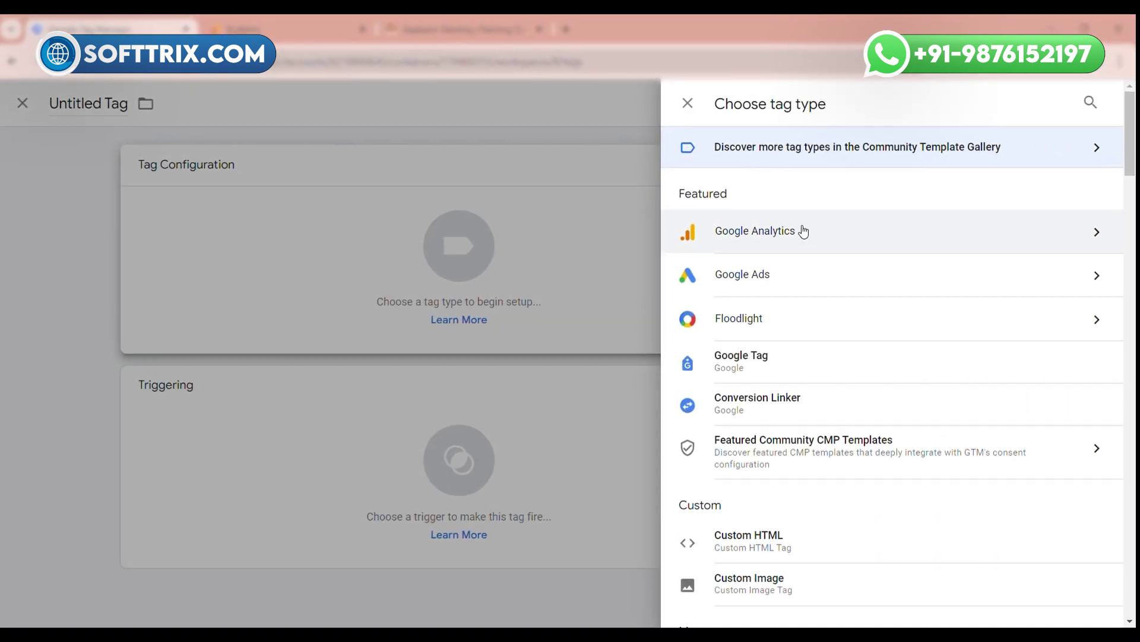
click(778, 236)
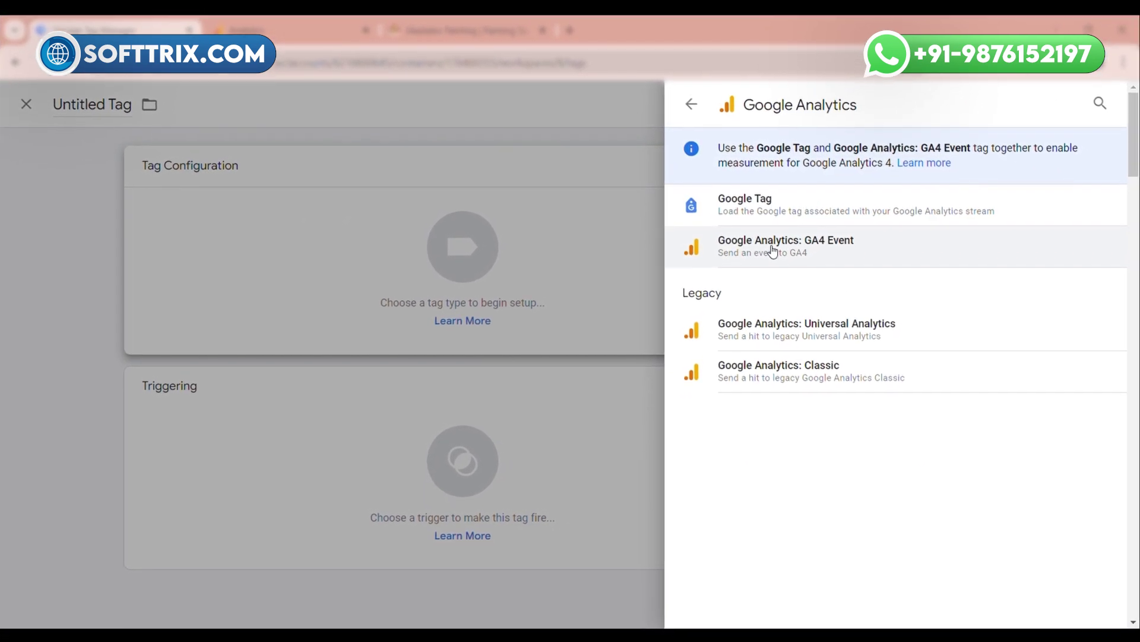
click(762, 241)
Step: Copy the web stream's measurement ID from Google Analytics and enter it as the event tag's measurement ID in Tag Manager
click(433, 330)
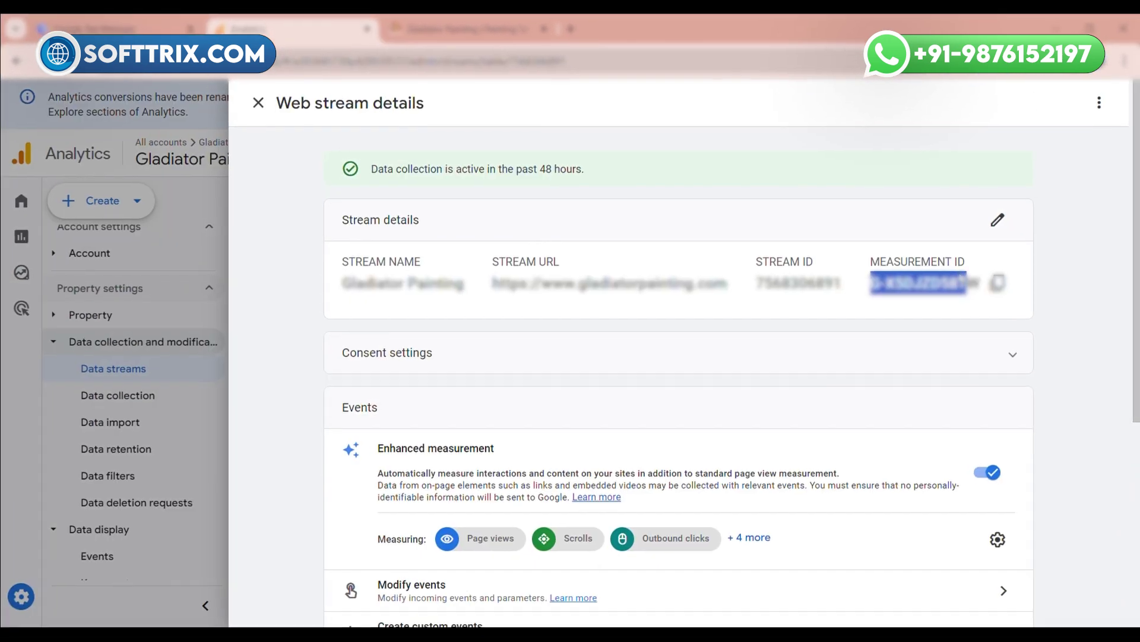
click(1000, 284)
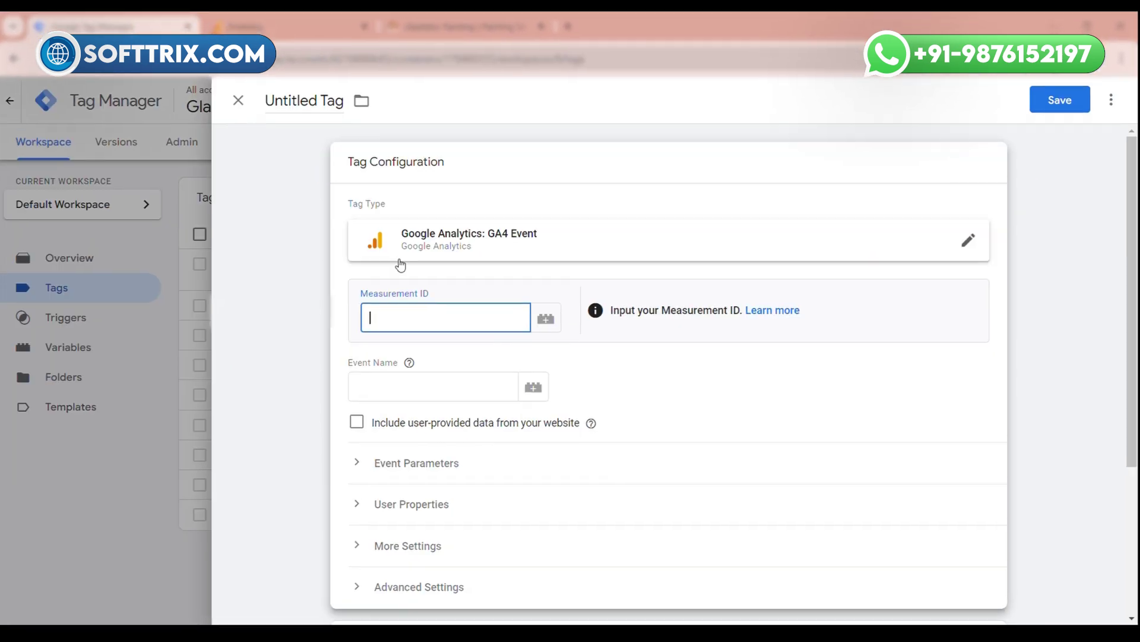
key(ctrl+v)
Step: Set the GA4 event tag's event name to Thankyou_page
click(395, 393)
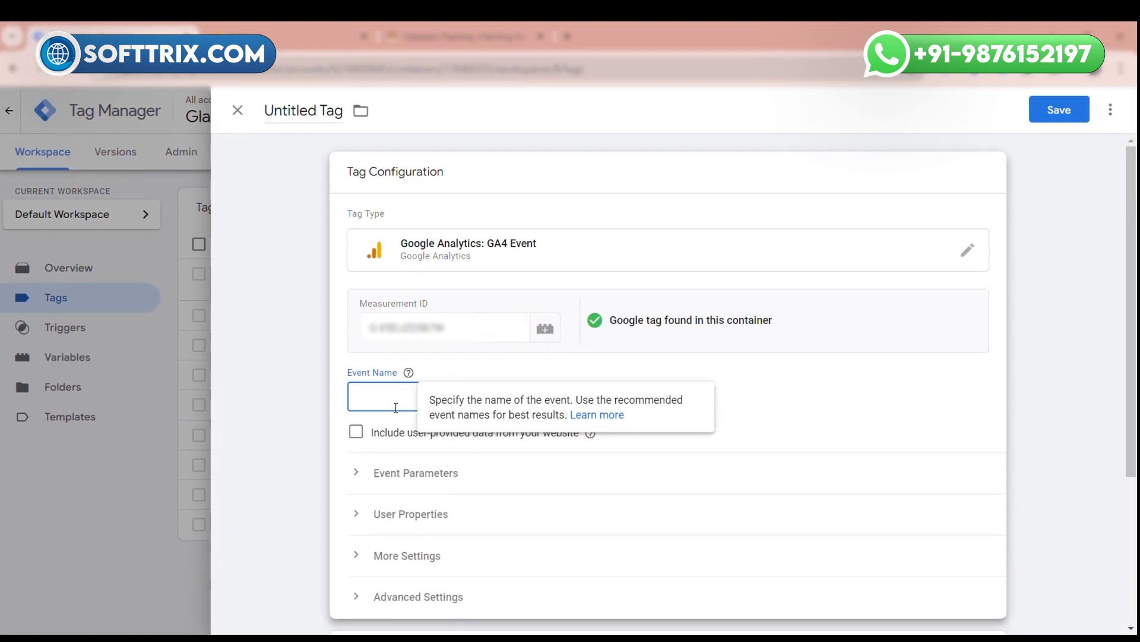
text(Thank)
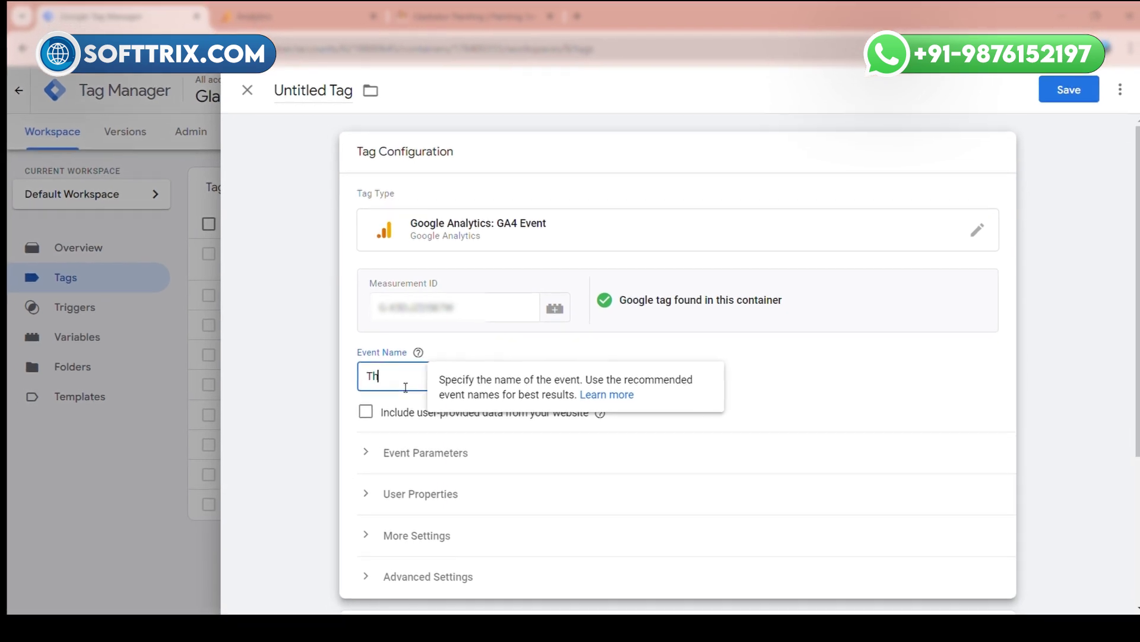
text(you_)
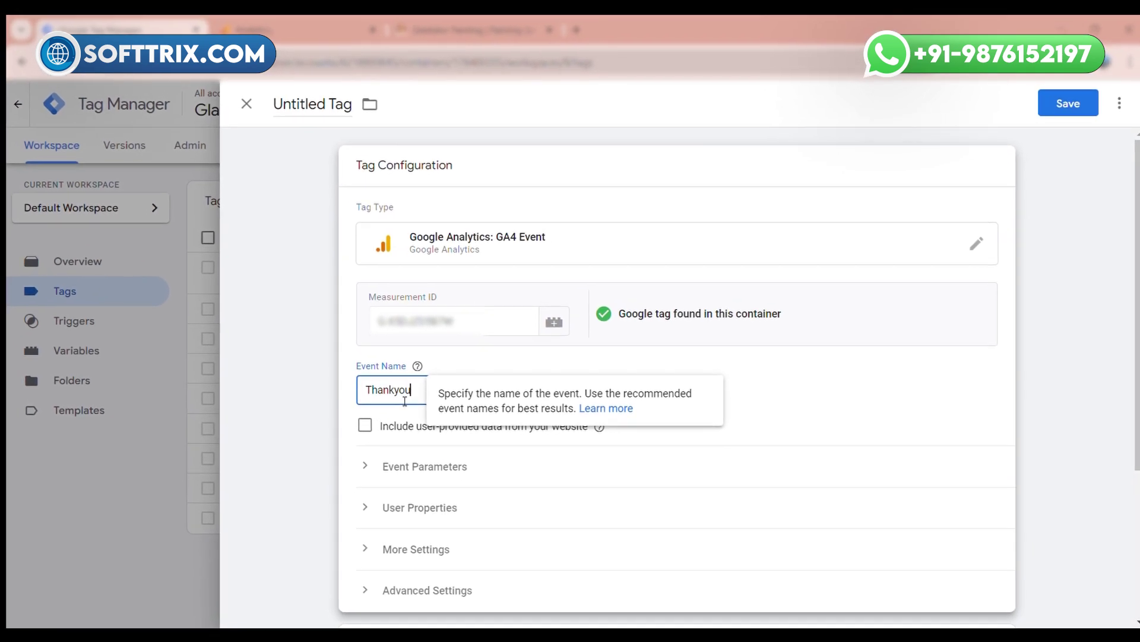
text(pa)
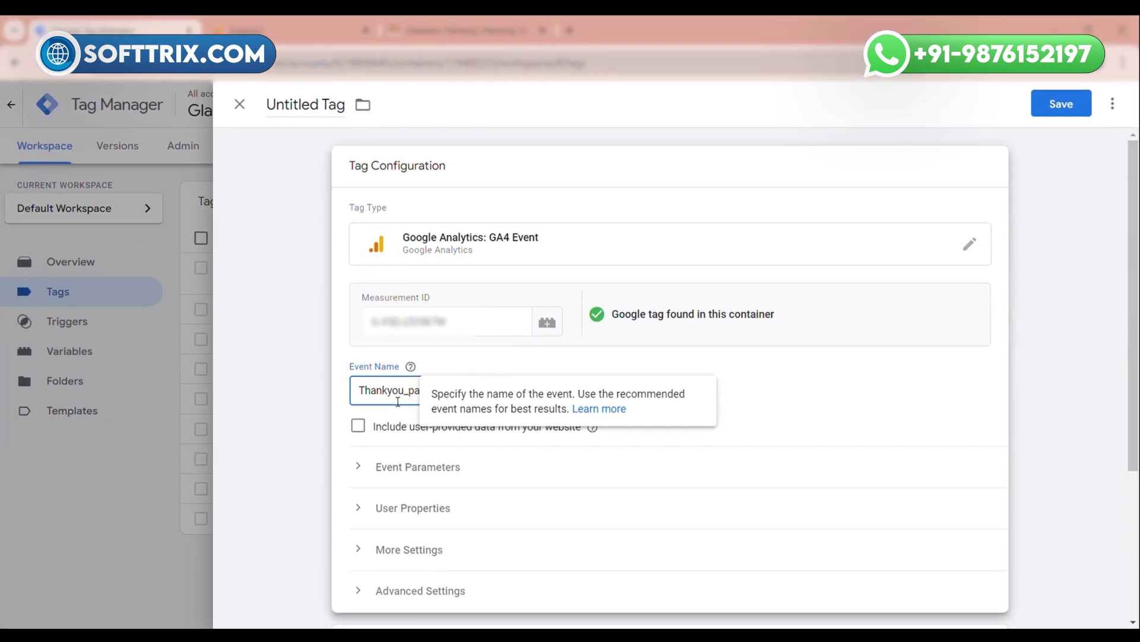
text(ge)
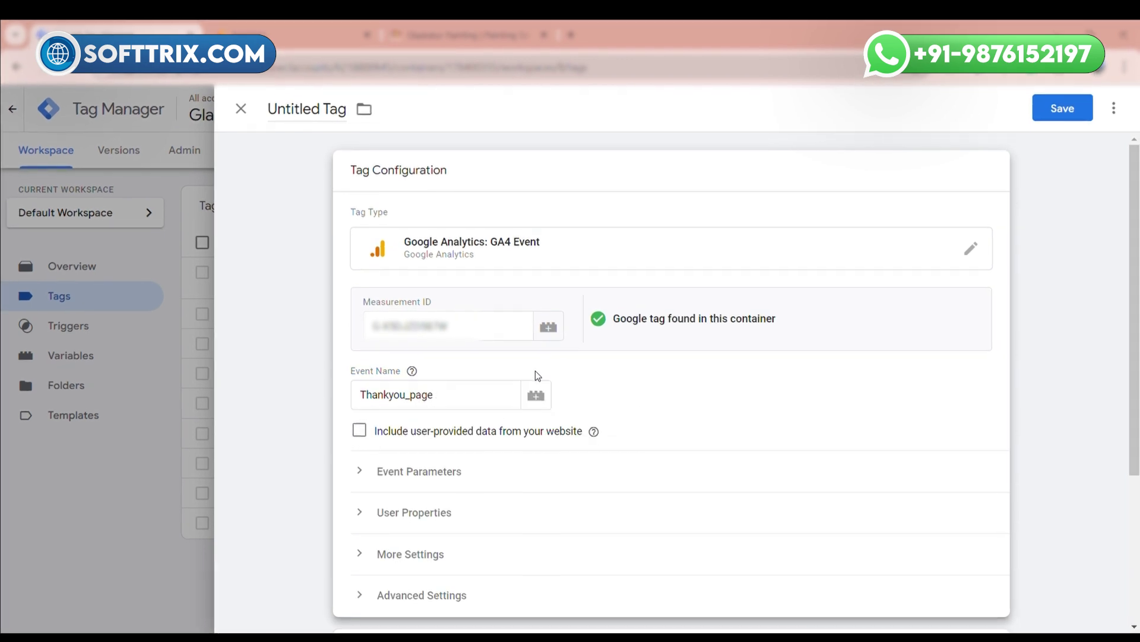
Step: Reuse the event name as the tag's own name, Thankyou_page
click(409, 390)
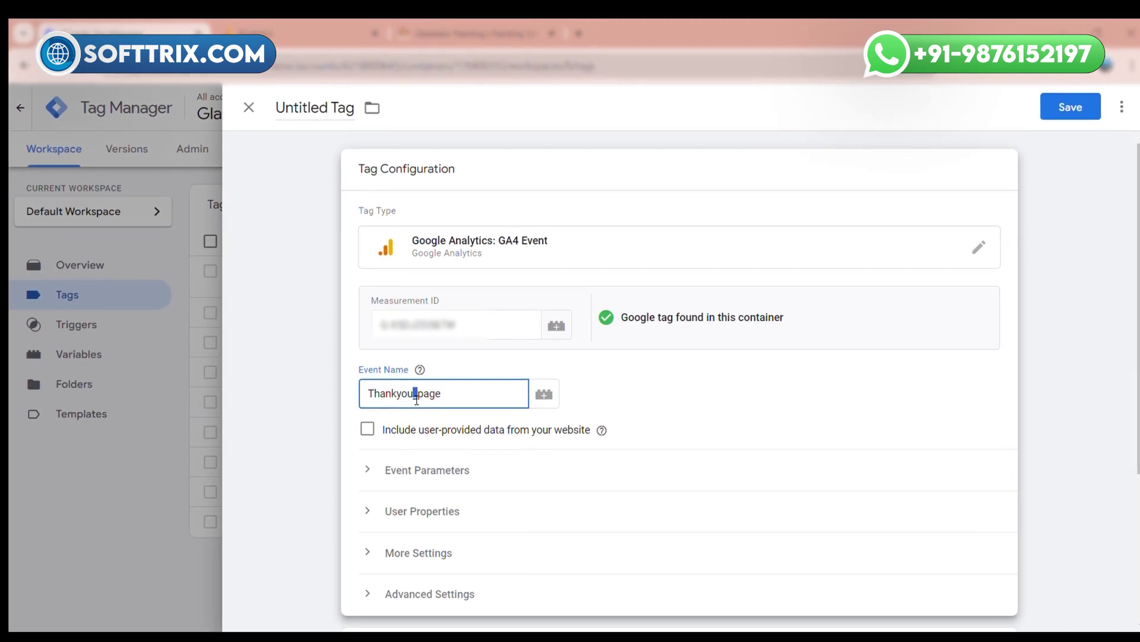
key(shift+Left)
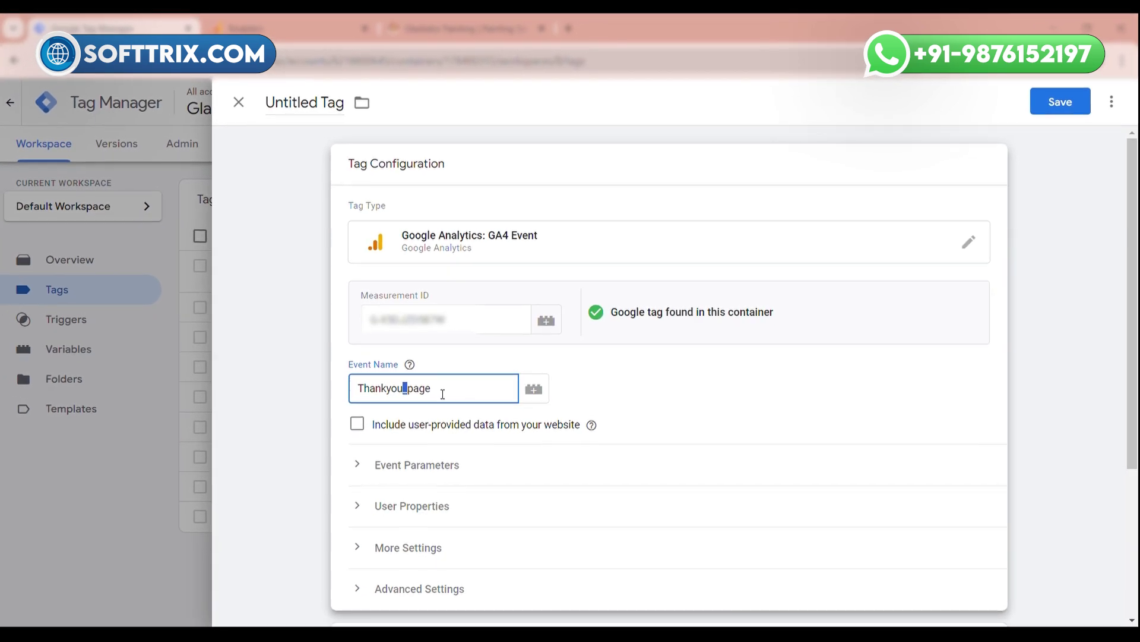
click(357, 213)
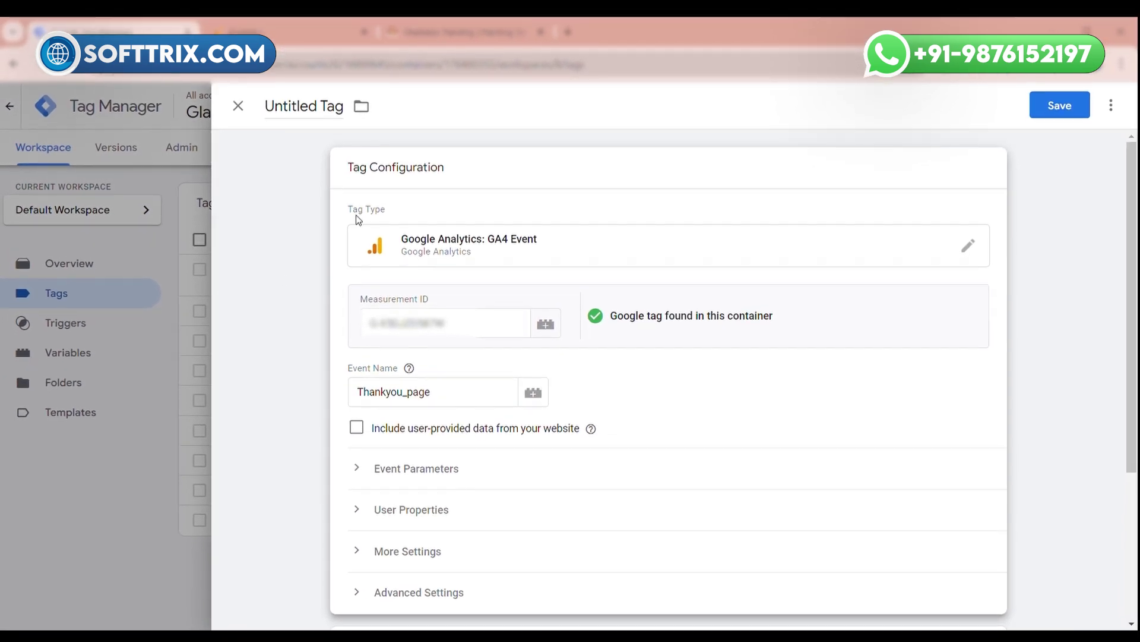
key(ctrl+c)
click(310, 101)
key(ctrl+v)
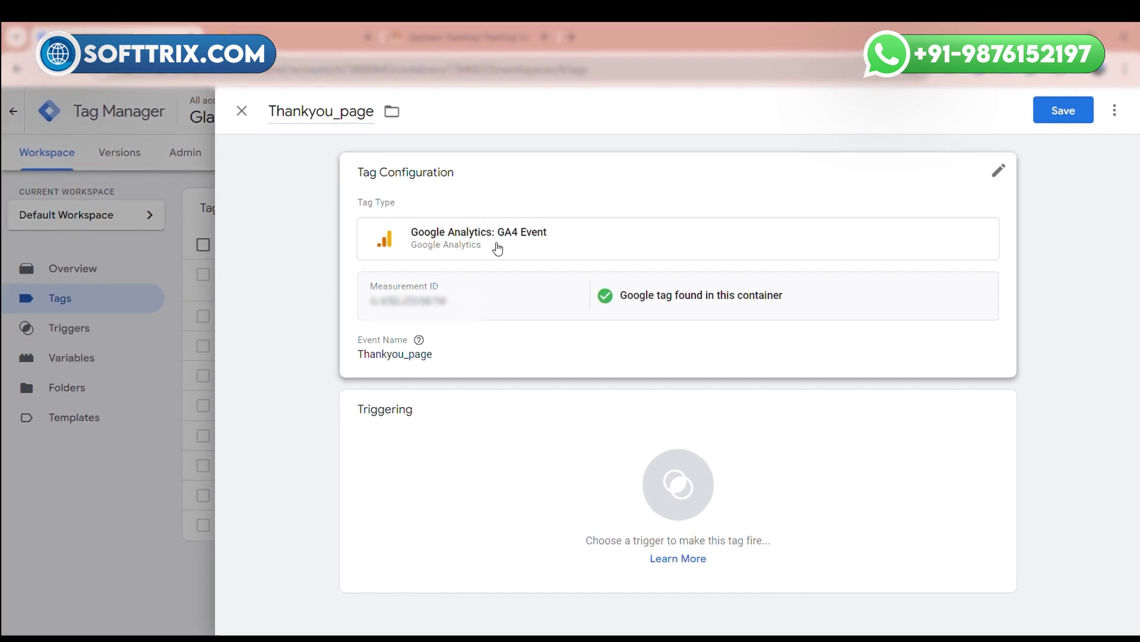
Step: Create a new Page View trigger for the Thankyou_page tag that fires on some page views with a Page URL contains condition
click(451, 434)
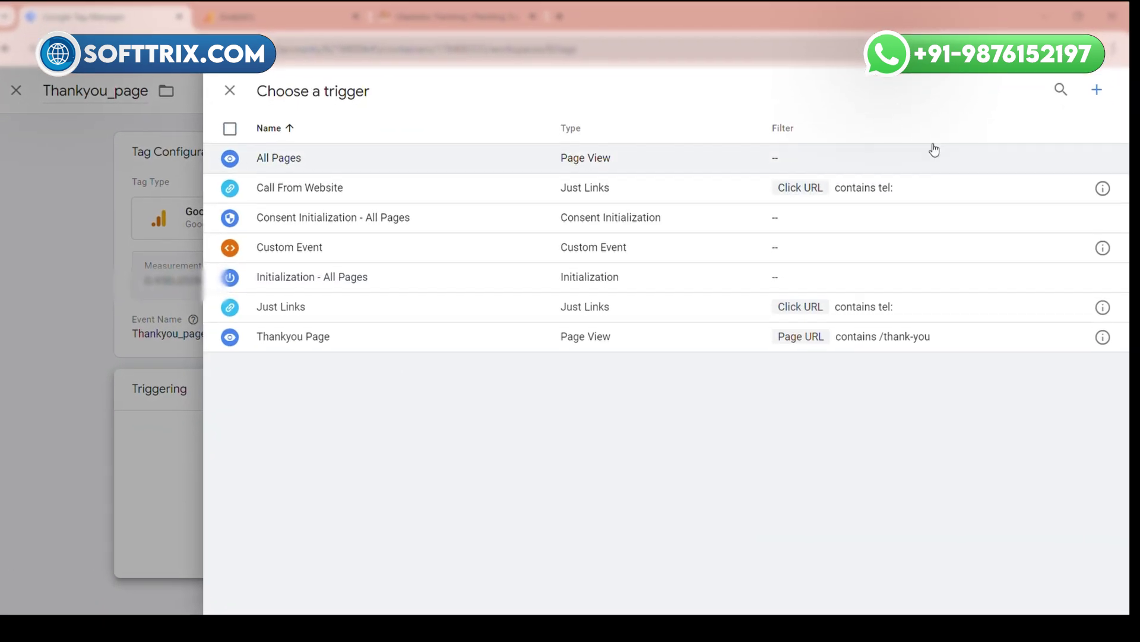
click(1104, 102)
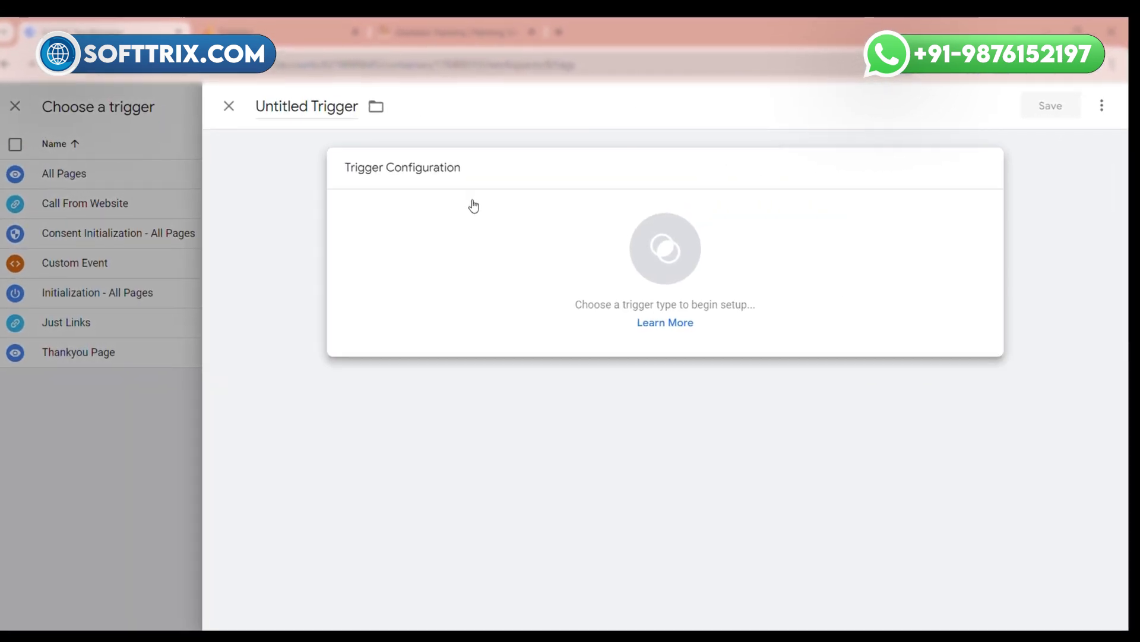
click(473, 205)
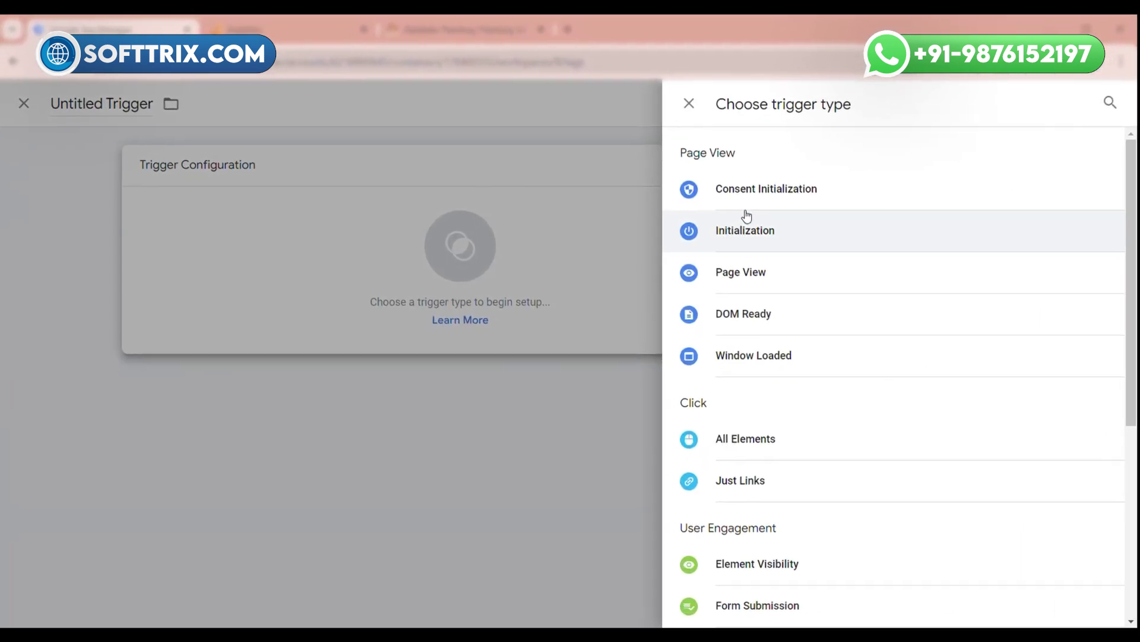
scroll(764, 499, down, 3)
scroll(770, 480, up, 2)
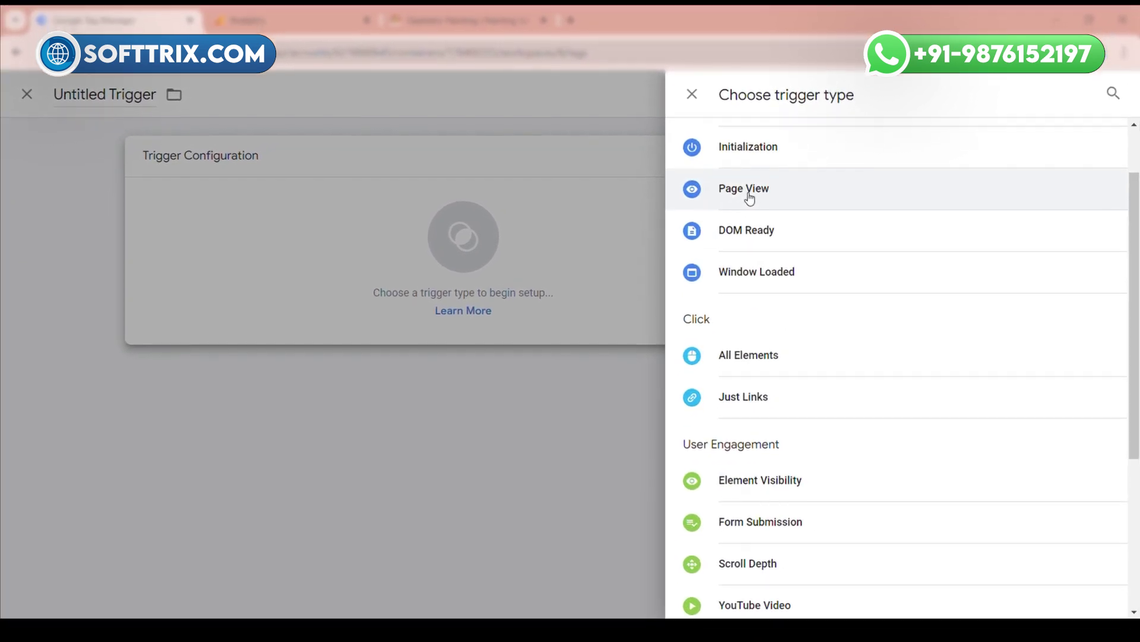
click(750, 196)
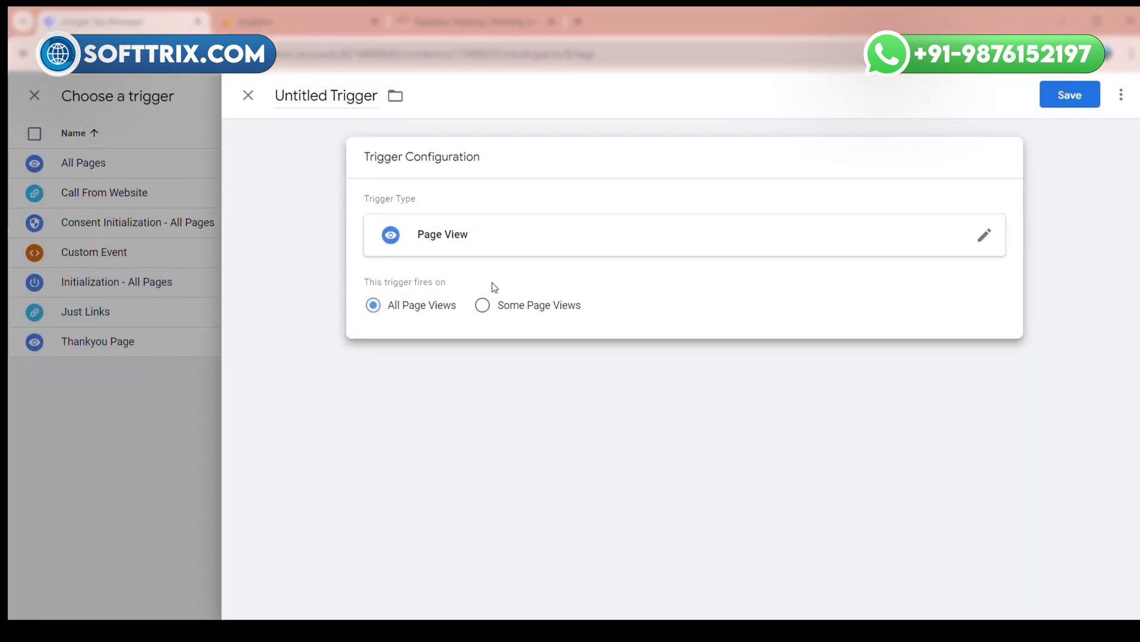
click(491, 310)
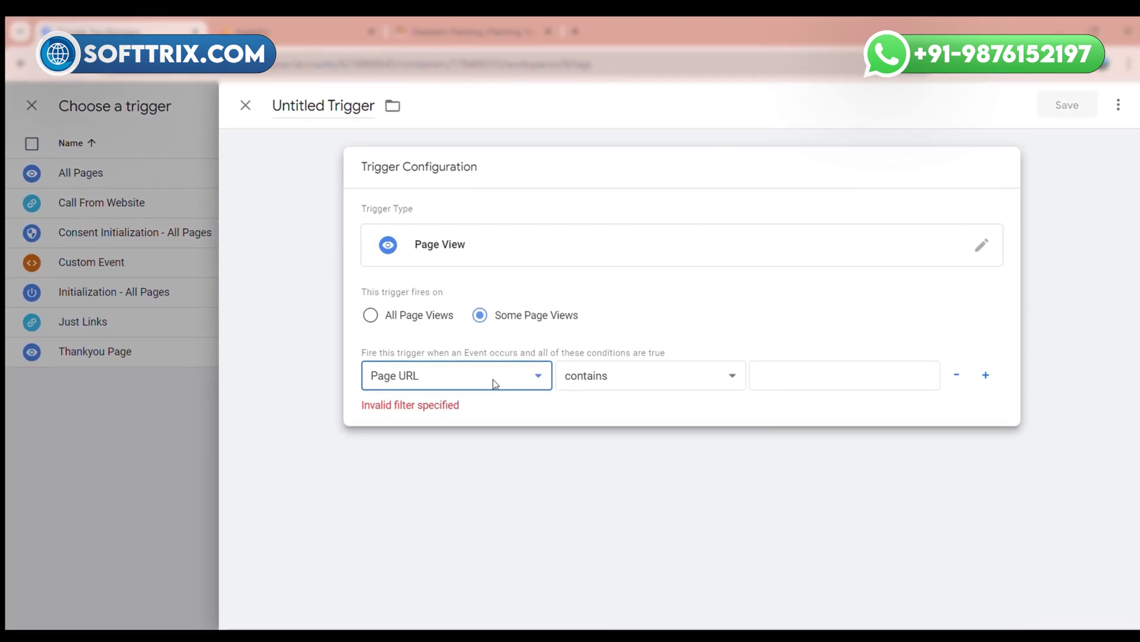
click(789, 380)
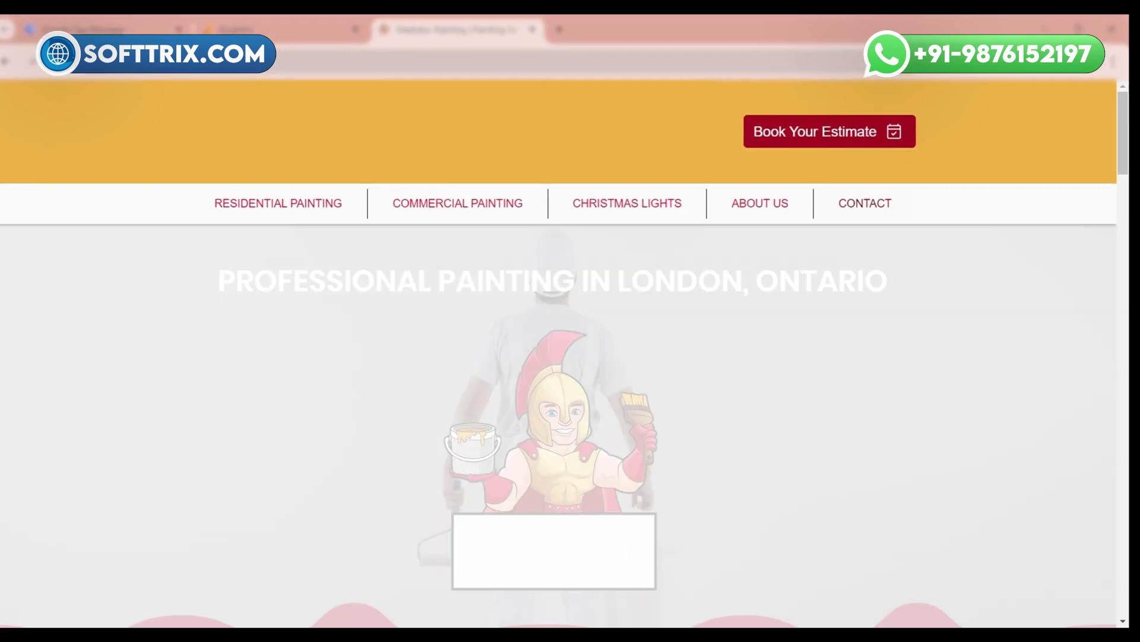
Step: Fill in the contact fields of the website's free quote form with test names, phone number, email, street address and postal code
click(327, 352)
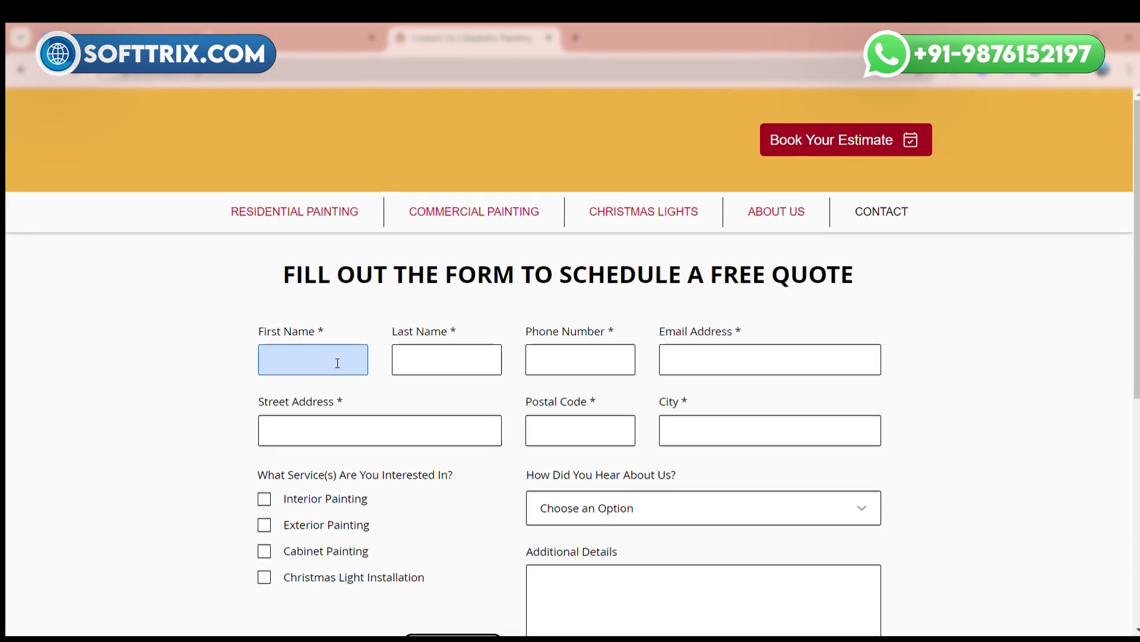
text(test)
key(Tab)
text(test)
key(Tab)
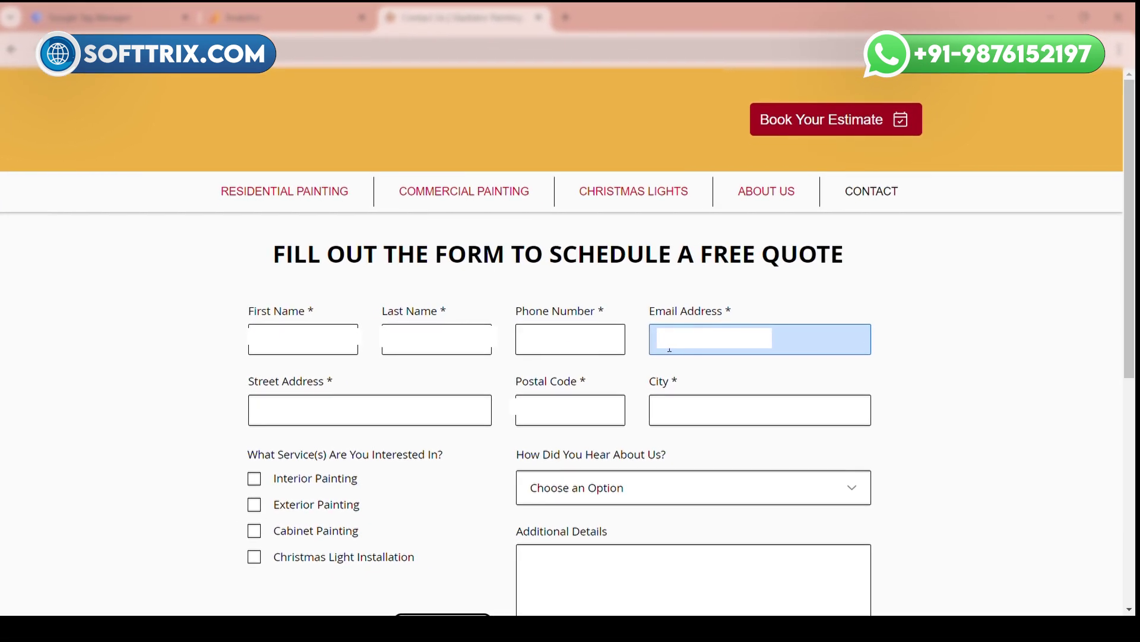
click(404, 414)
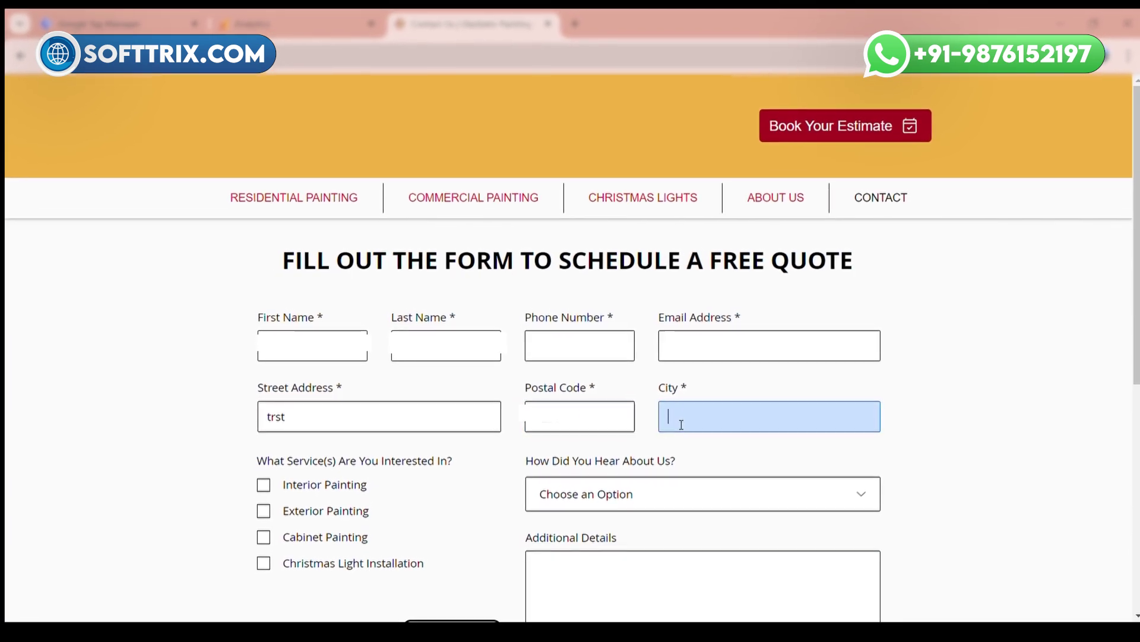
Step: Complete the quote form with a service of interest and a referral source, and submit it to reach the thank-you page
scroll(564, 448, down, 3)
click(255, 345)
click(635, 344)
click(639, 372)
click(488, 484)
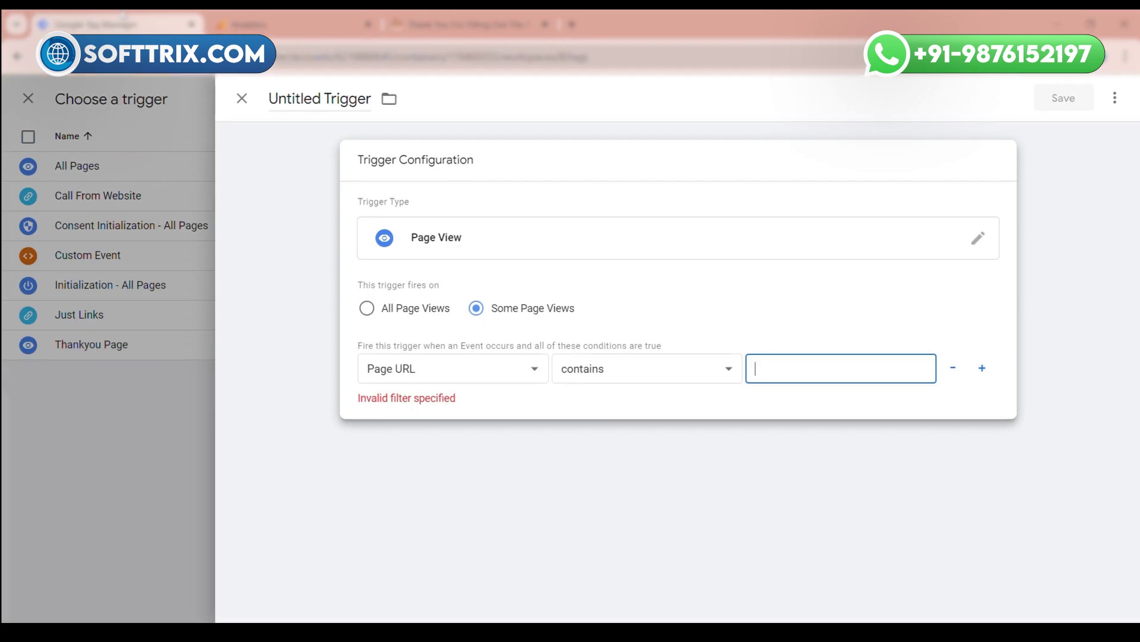
Step: Back in Tag Manager, set the Page URL condition's value to /thank-you and name the trigger Thank you page
text(/thank-you)
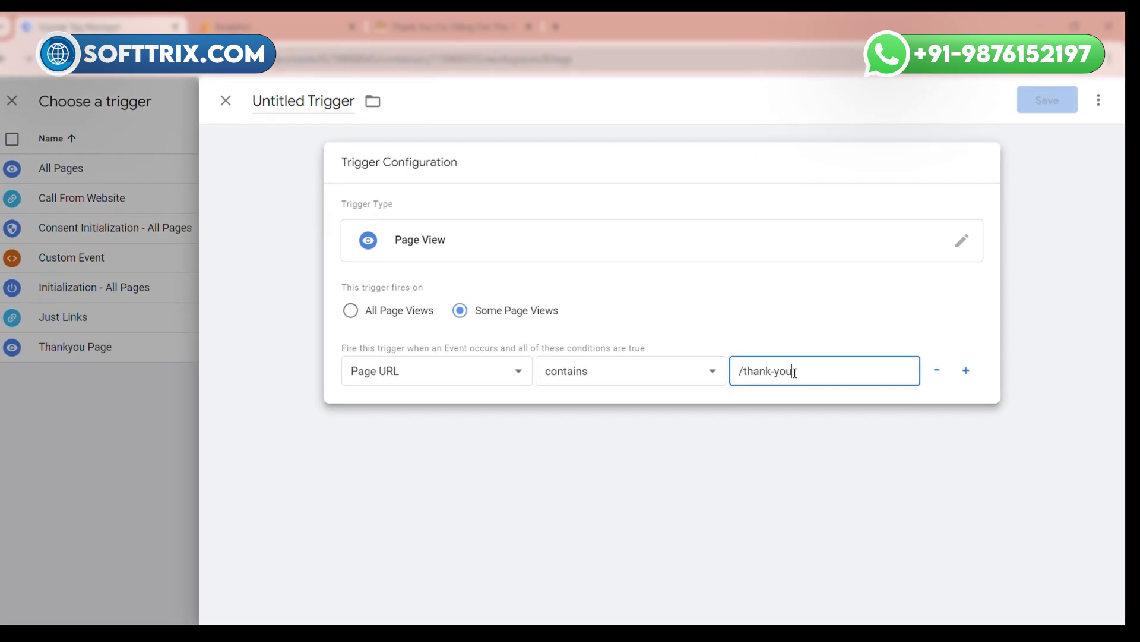
click(347, 111)
text(Thank you page)
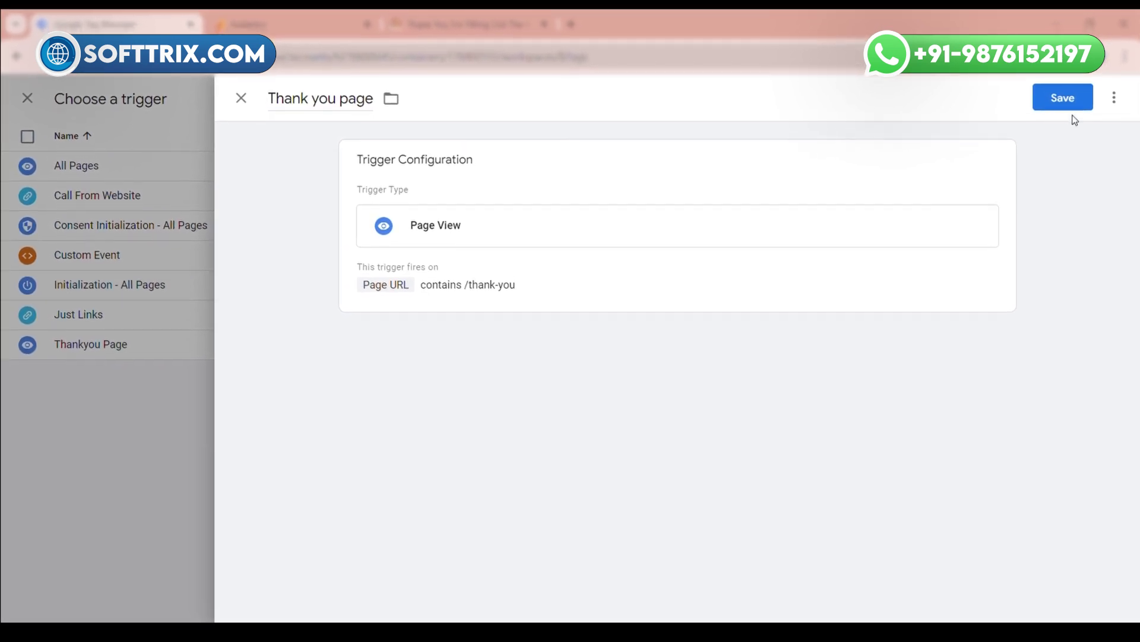
Step: Save the Thank you page trigger and the Thankyou_page tag
click(1066, 101)
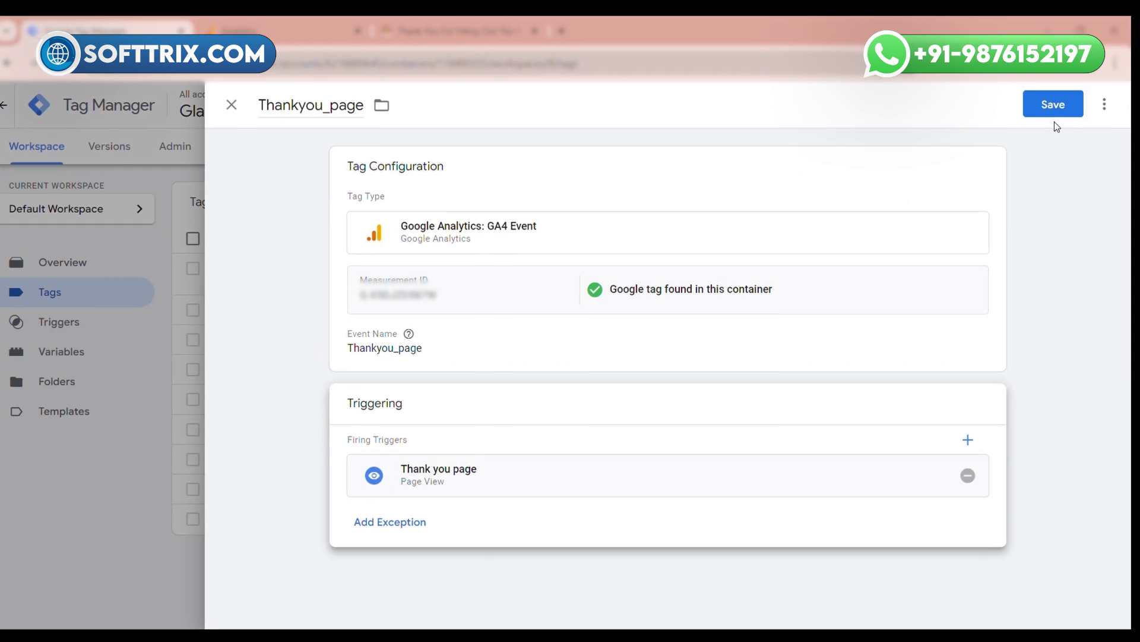
click(1055, 113)
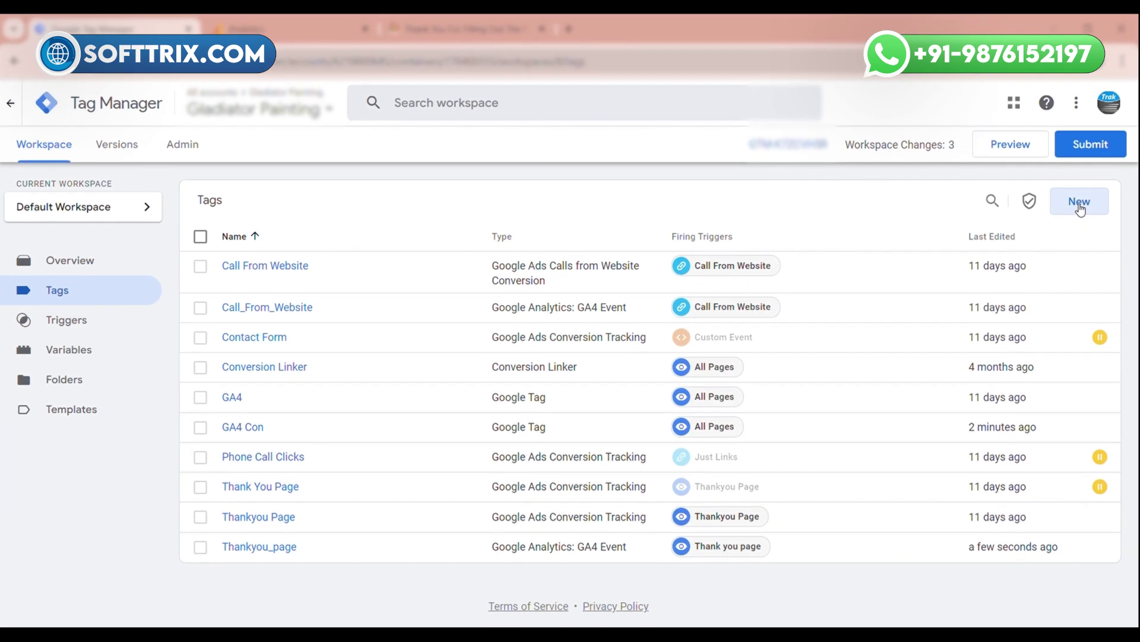
Step: Create a new tag with Google Analytics: GA4 Event as its tag type for tracking website calls
click(1080, 204)
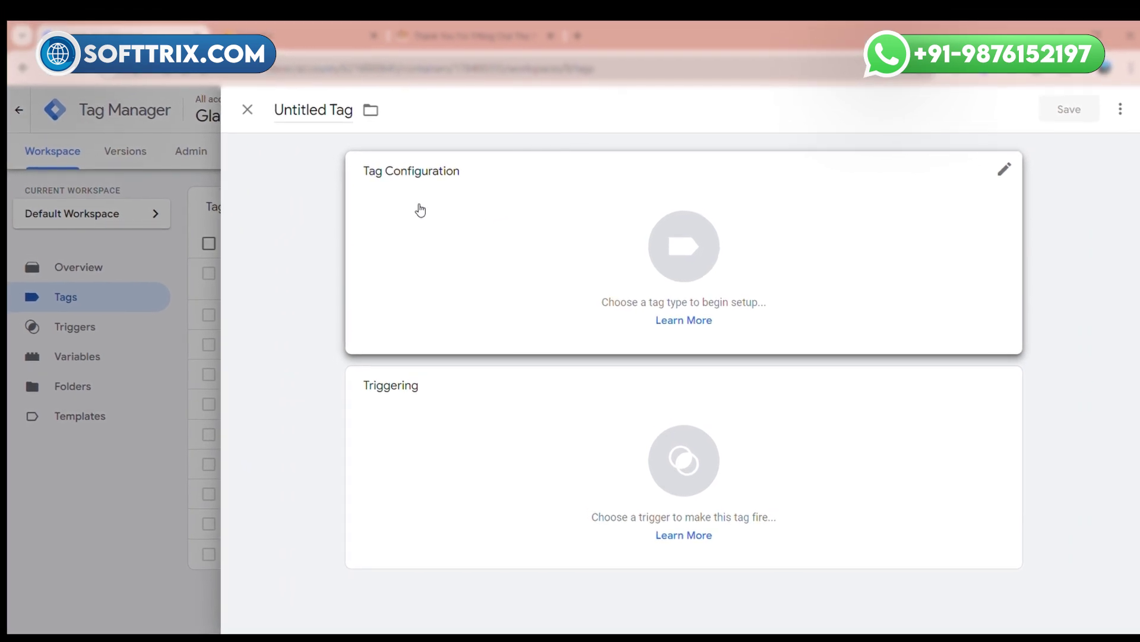
click(246, 102)
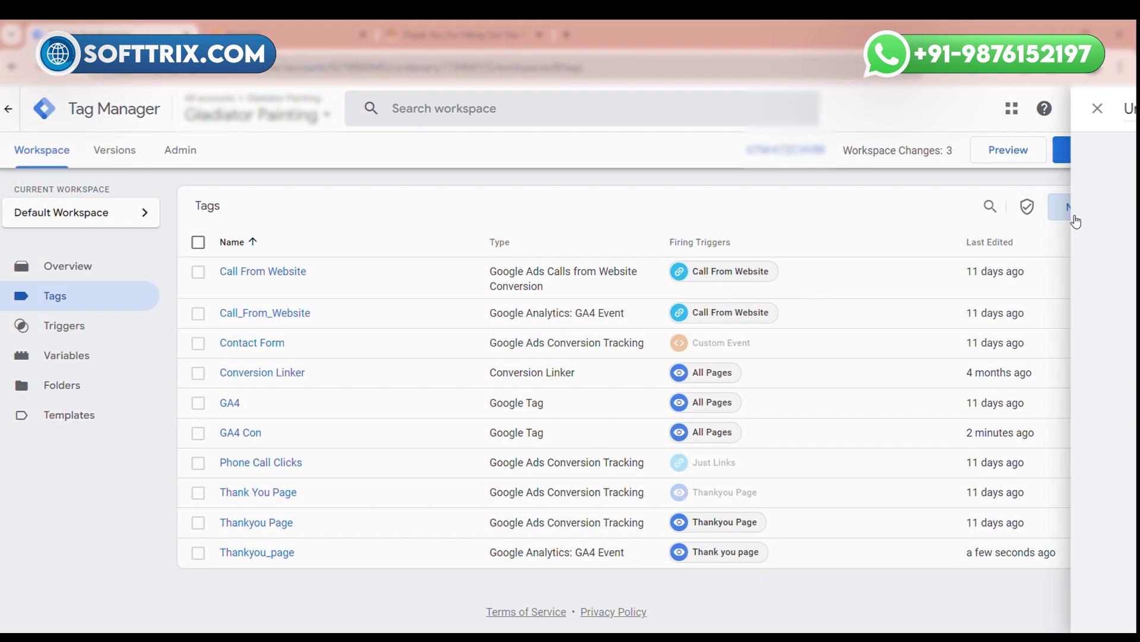
click(1076, 208)
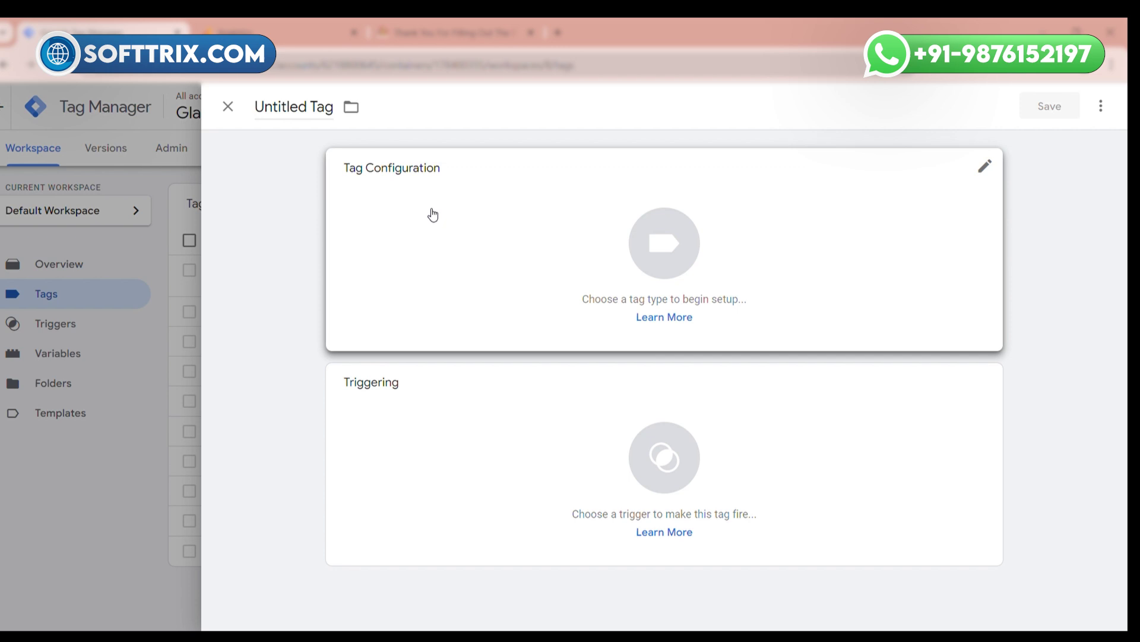
click(433, 214)
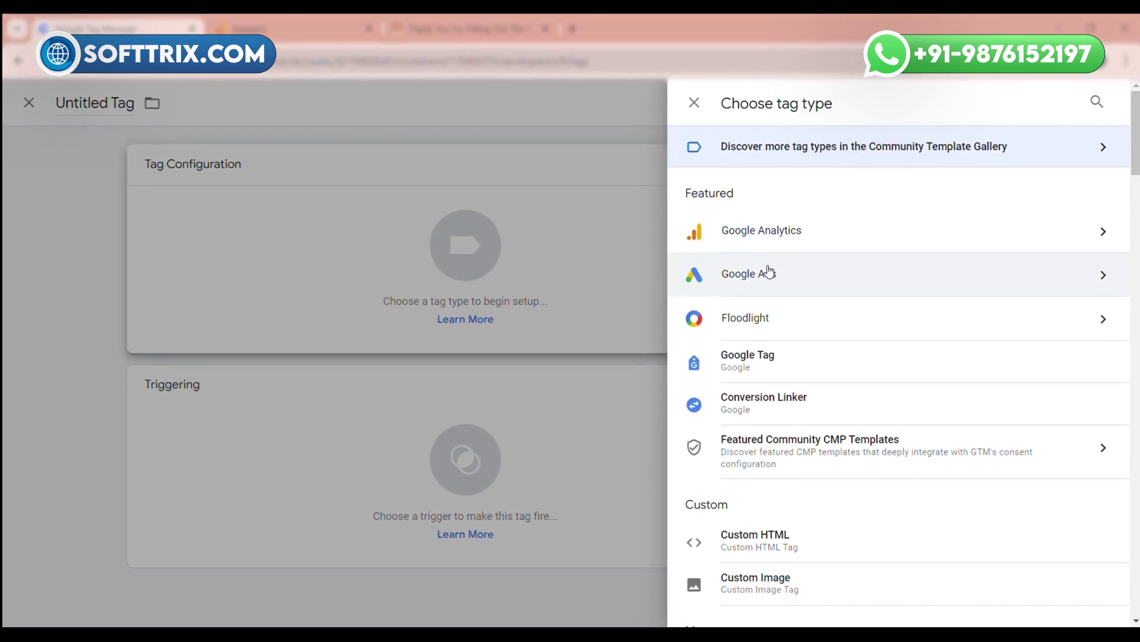
click(768, 238)
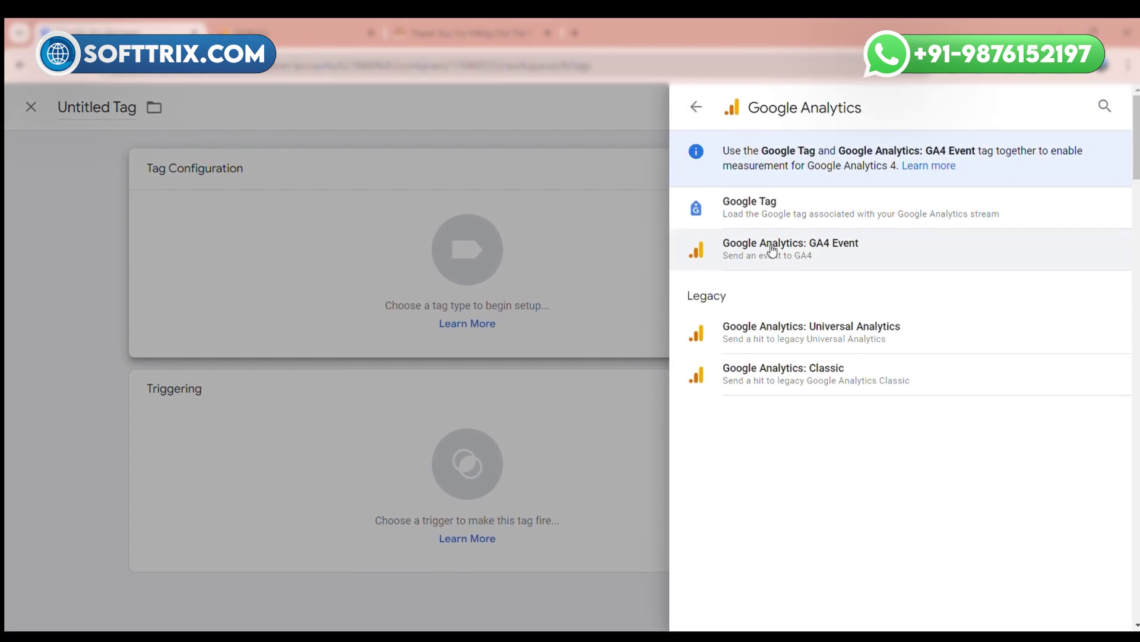
click(772, 251)
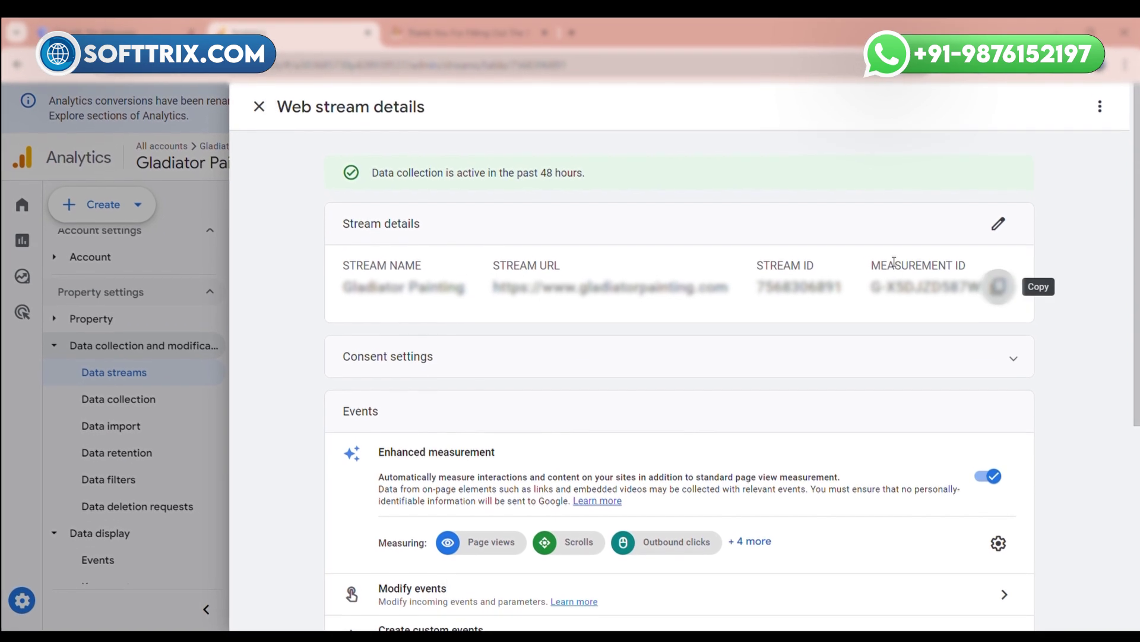
Step: Copy the web stream's measurement ID from Google Analytics and enter it as the new tag's measurement ID in Tag Manager
click(996, 277)
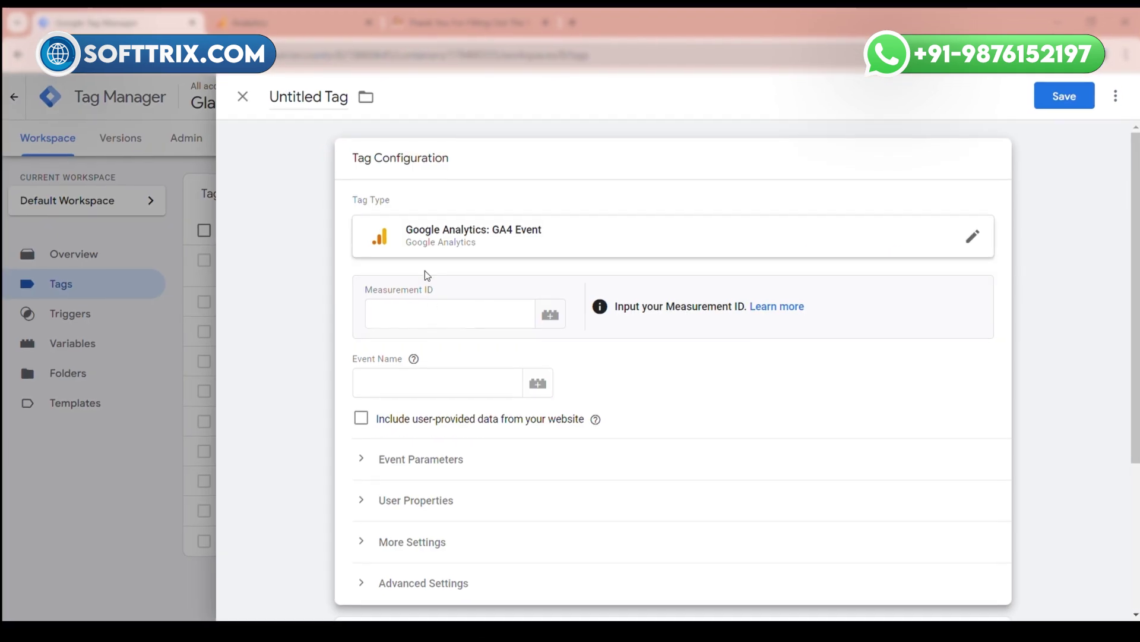
click(427, 316)
key(ctrl+v)
Step: Set the new GA4 event tag's event name to Website_Call
click(393, 383)
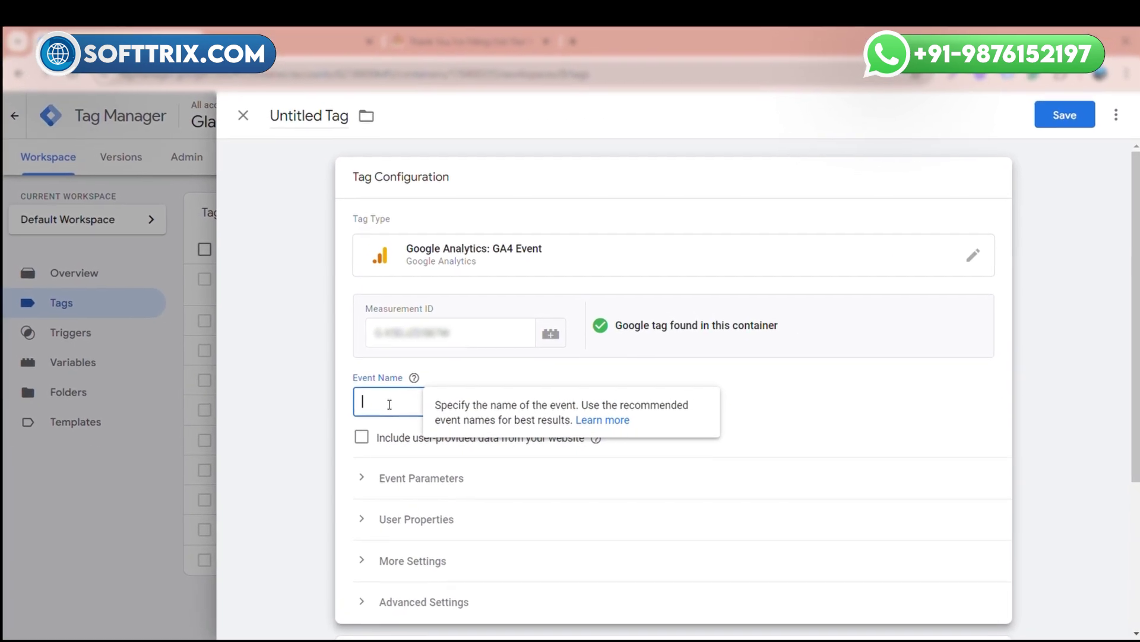
text(Webis)
key(BackSpace)
key(BackSpace)
text(sit)
key(BackSpace)
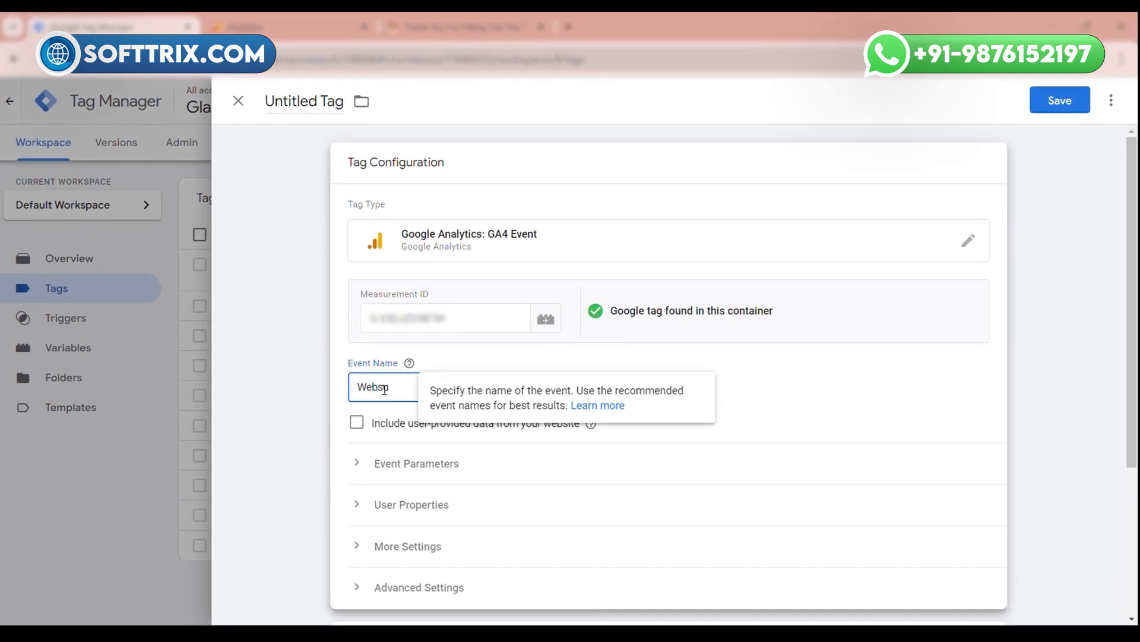
text(ite_)
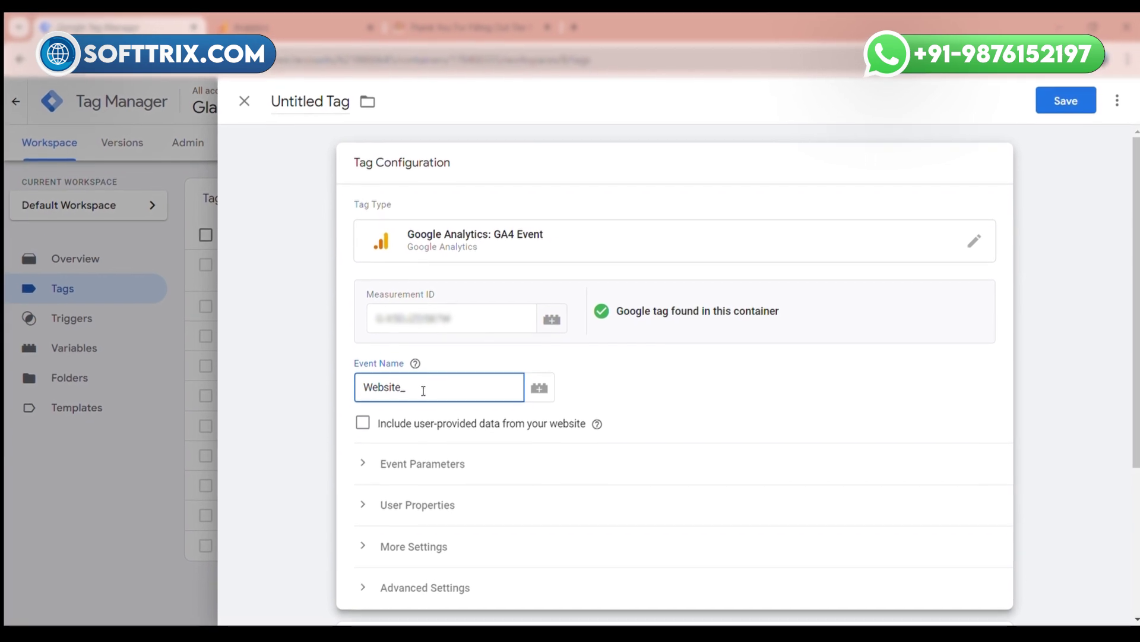
text(Call)
click(415, 404)
drag(394, 376, 401, 378)
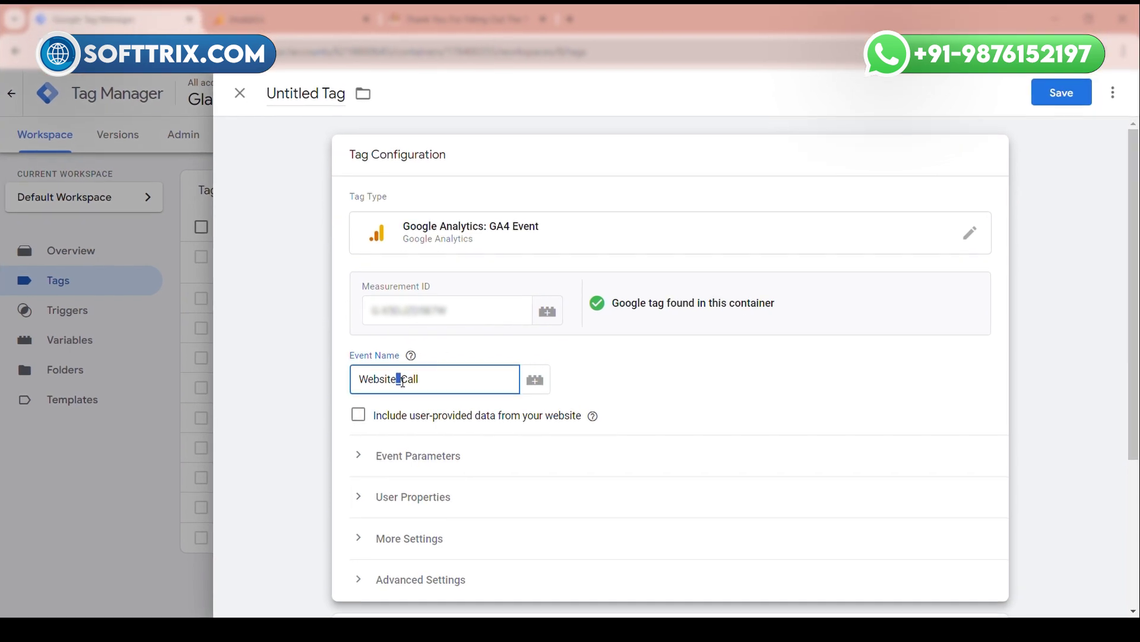
Step: Reuse the event name Website_Call as the tag's own name
click(439, 384)
key(ctrl+a)
key(ctrl+c)
click(295, 86)
key(ctrl+a)
key(ctrl+v)
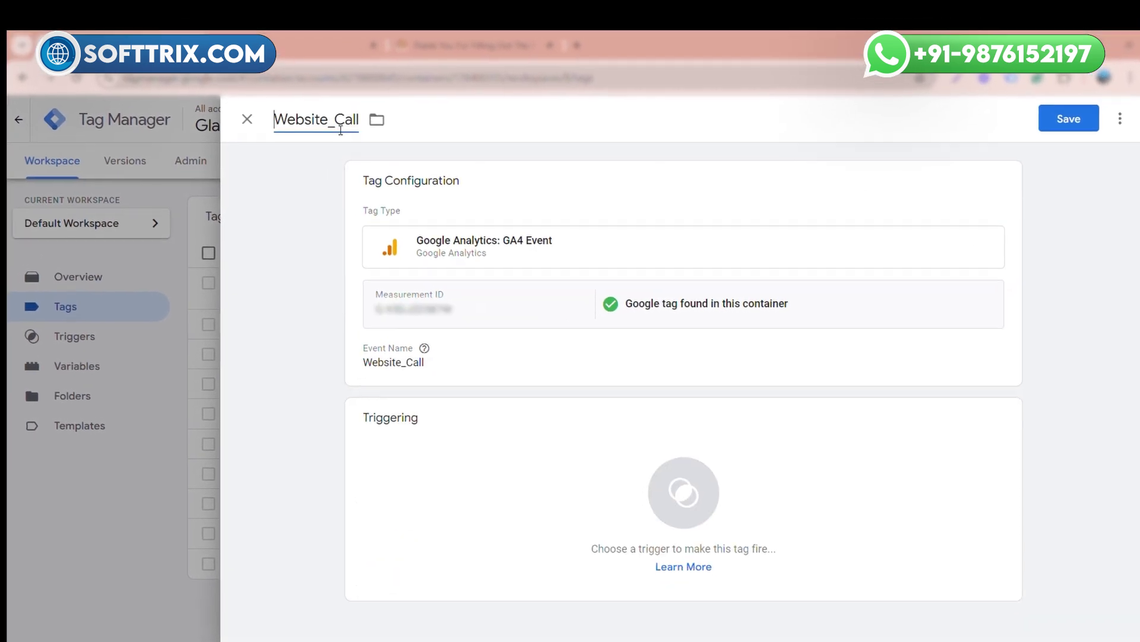
Step: Add a new trigger of type Click - Just Links to the Website_Call tag
click(538, 345)
scroll(473, 323, down, 5)
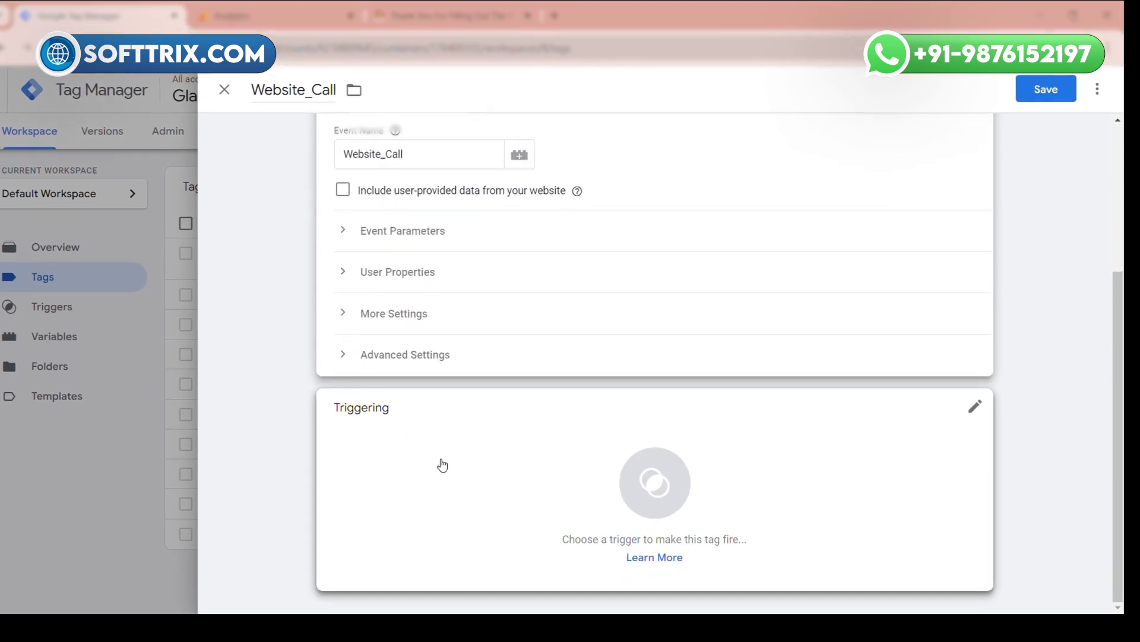
click(443, 464)
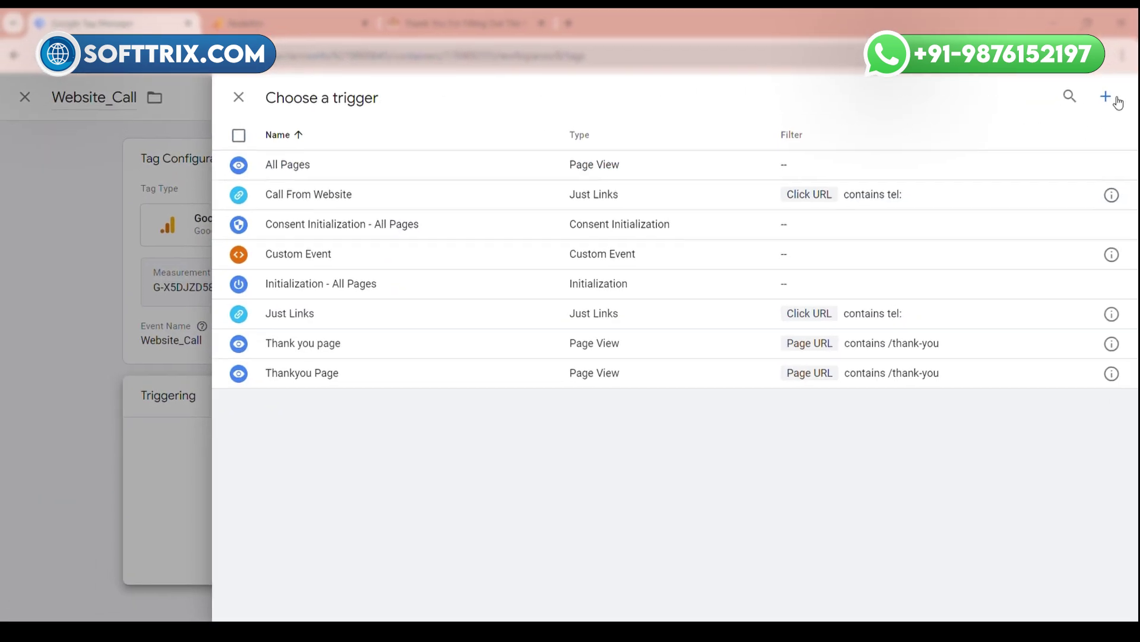
click(1111, 92)
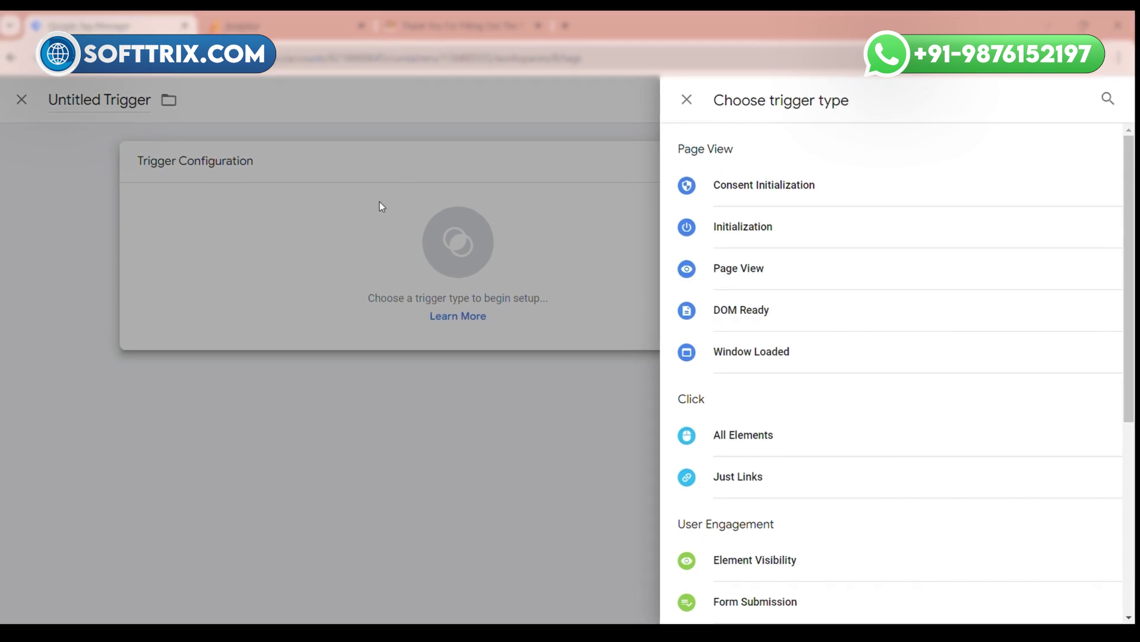
scroll(773, 369, down, 3)
click(750, 334)
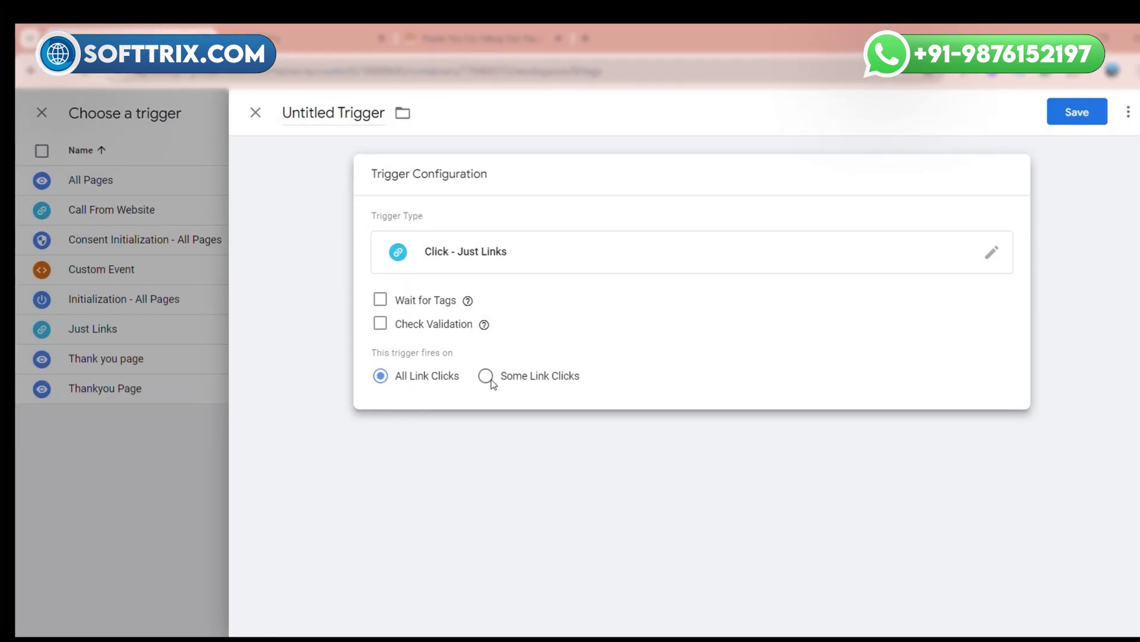
Step: Make the trigger fire on some link clicks whose Click URL contains the tel: link taken from the website's phone number
click(483, 373)
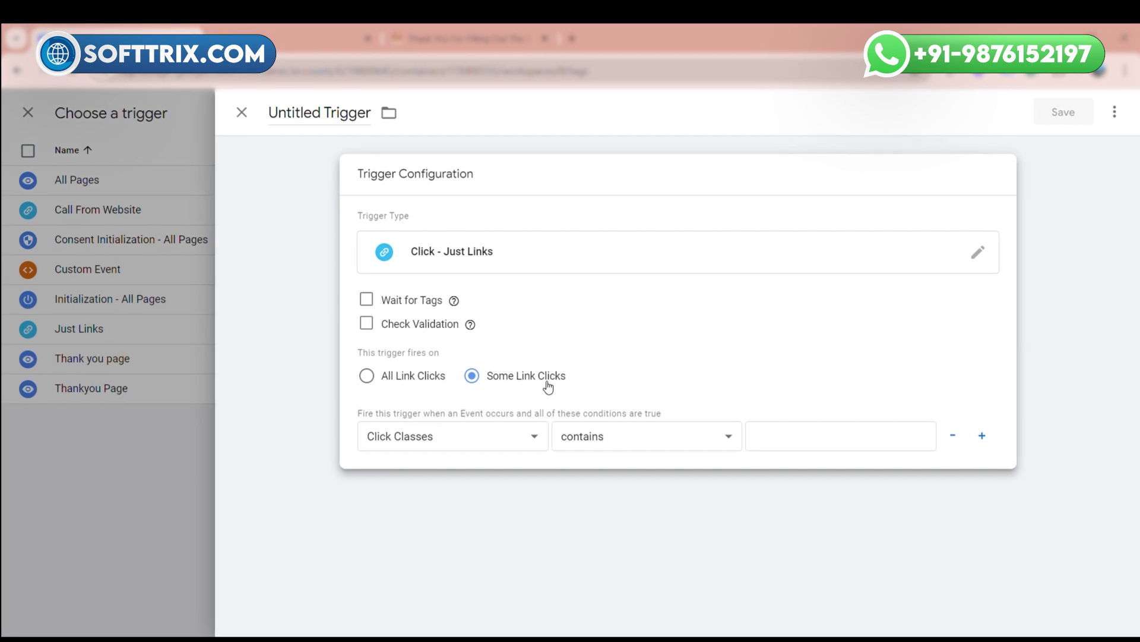
click(453, 424)
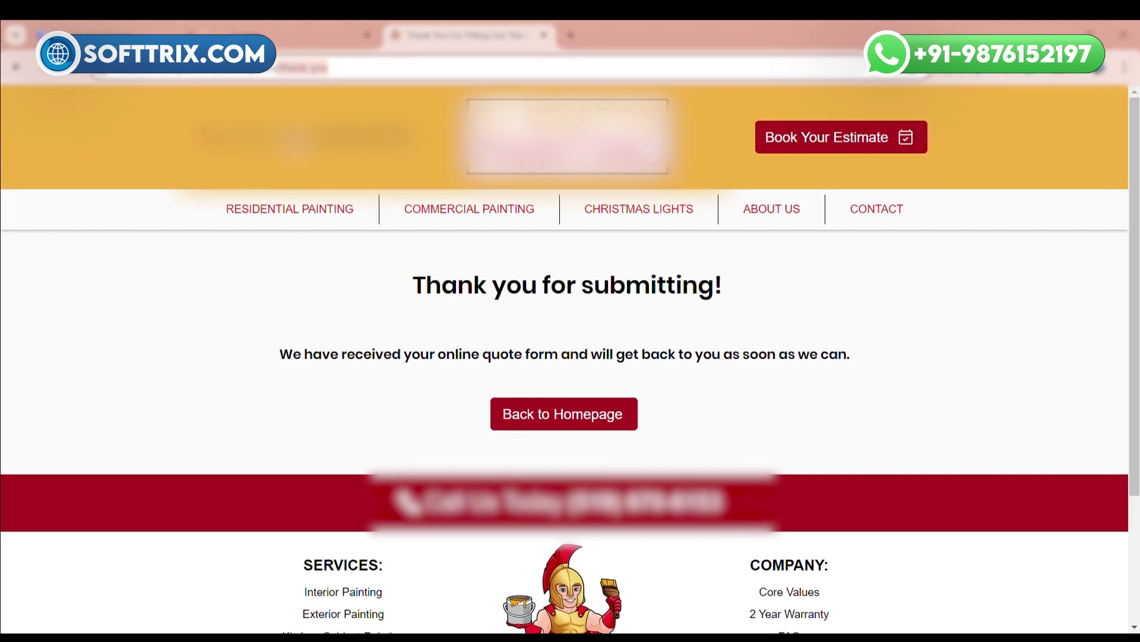
mouse_move(345, 260)
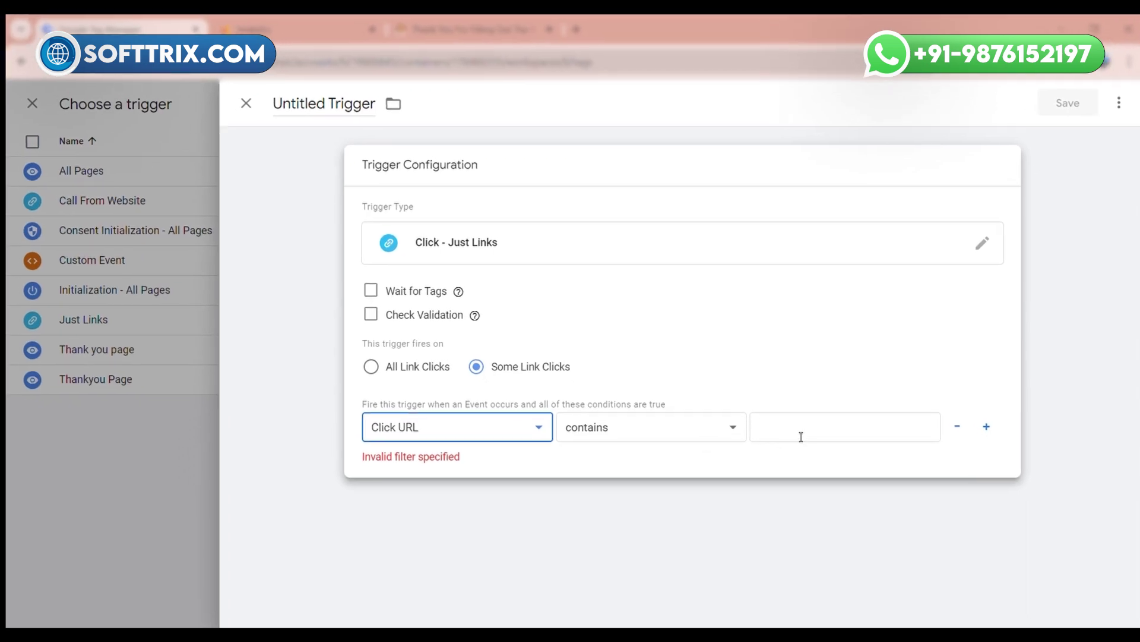
click(815, 442)
key(ctrl+v)
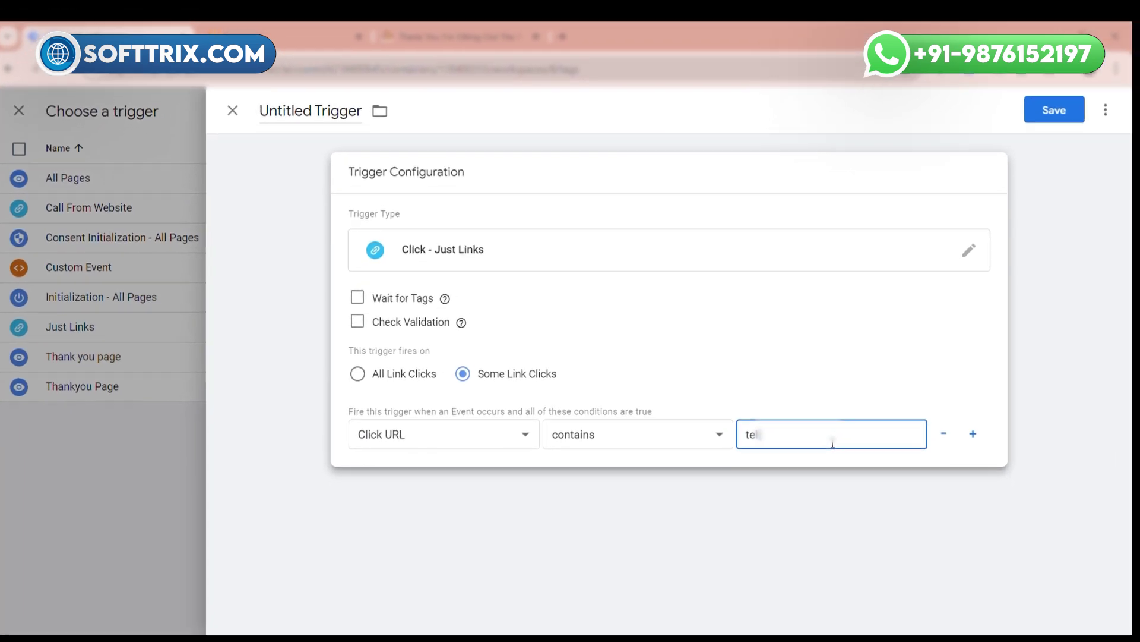
Step: Complete the trigger's Click URL condition as tel: and name the trigger Website_Call
text(:)
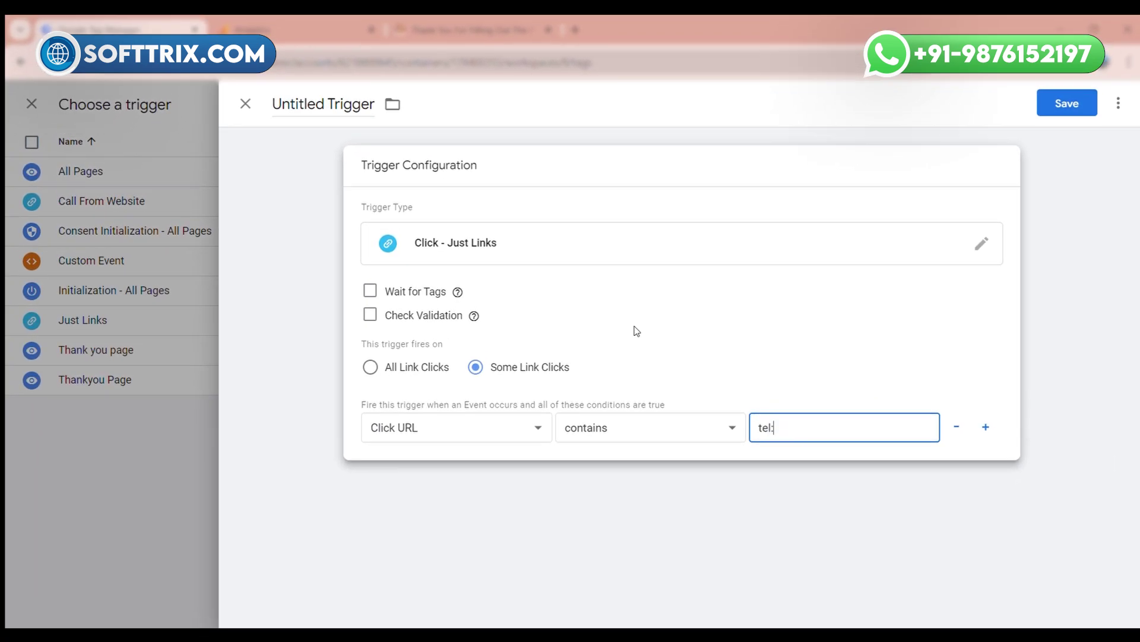
click(329, 119)
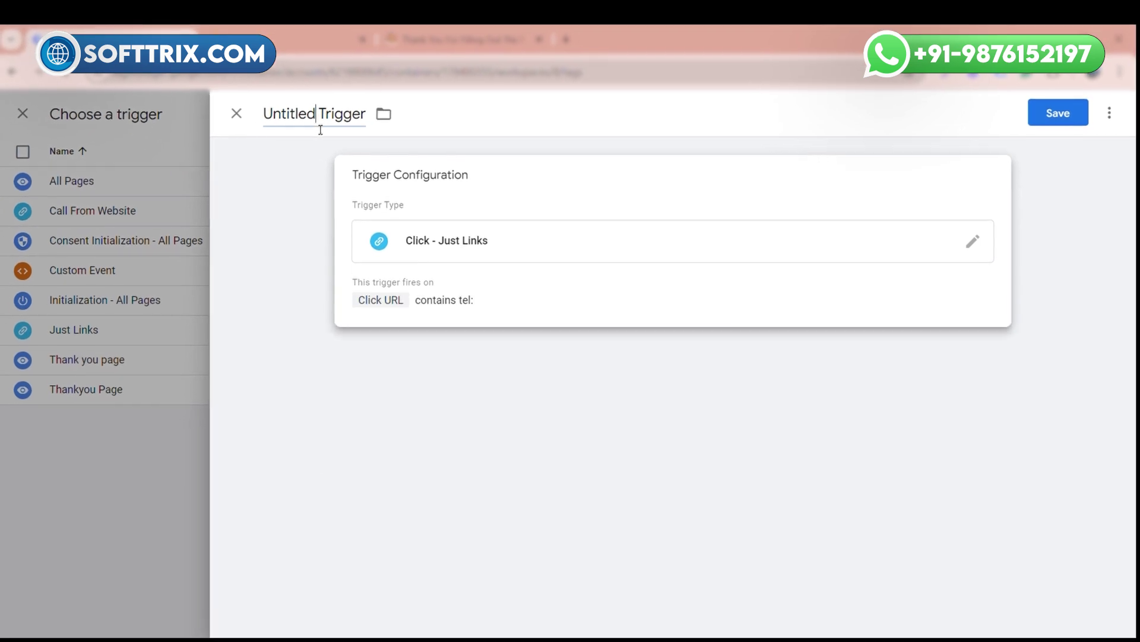
triple_click(310, 105)
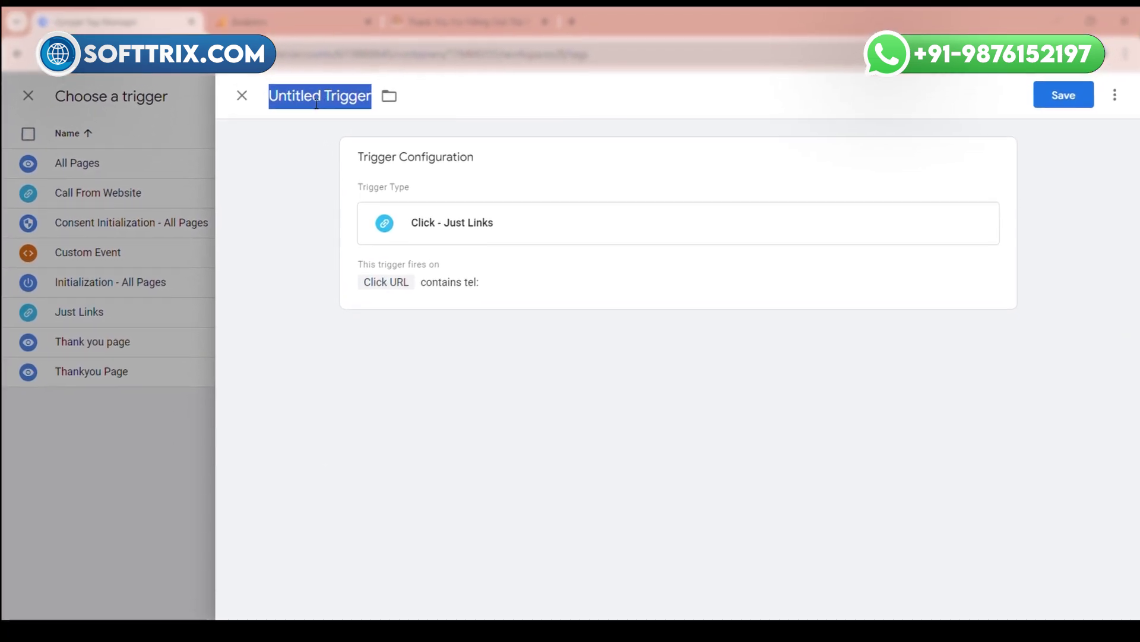
text(Call_)
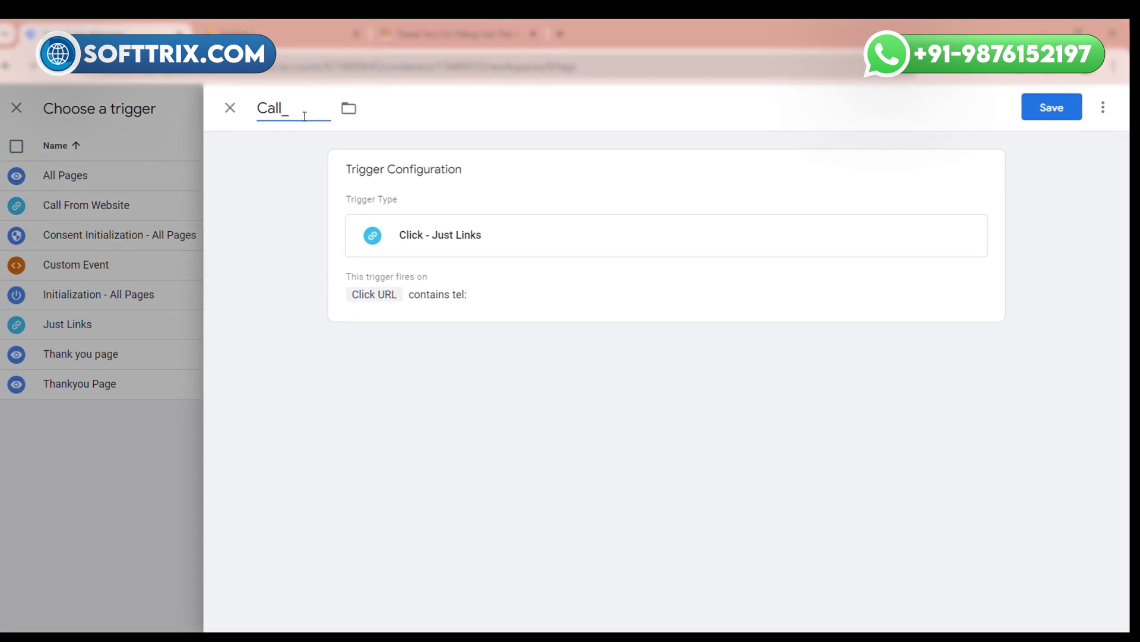
text(We)
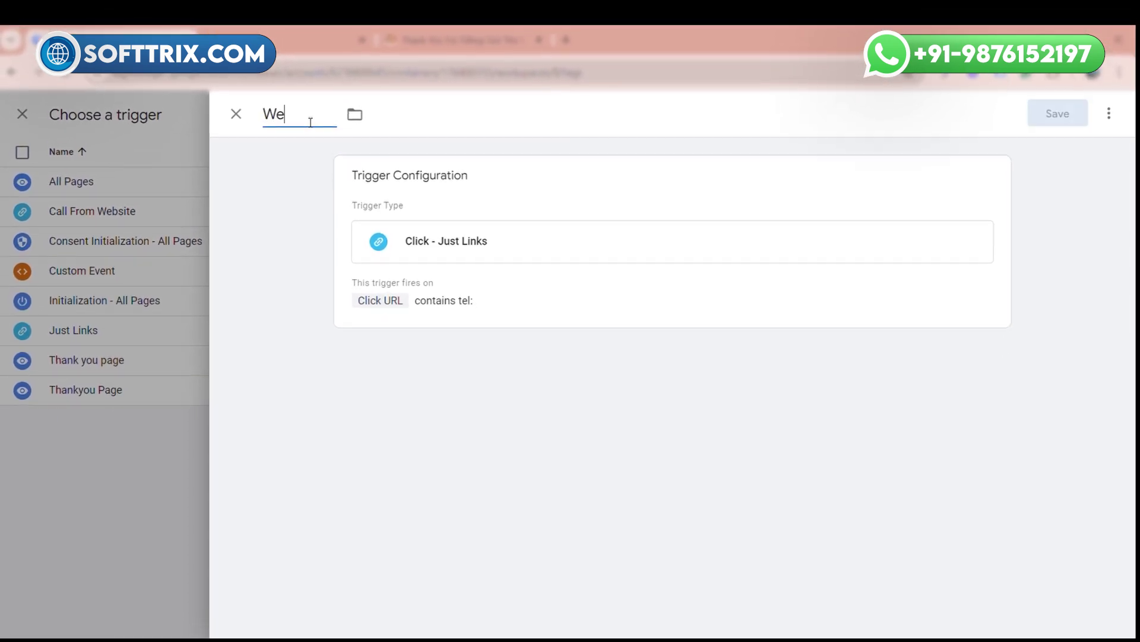
text(bsite_cal;;)
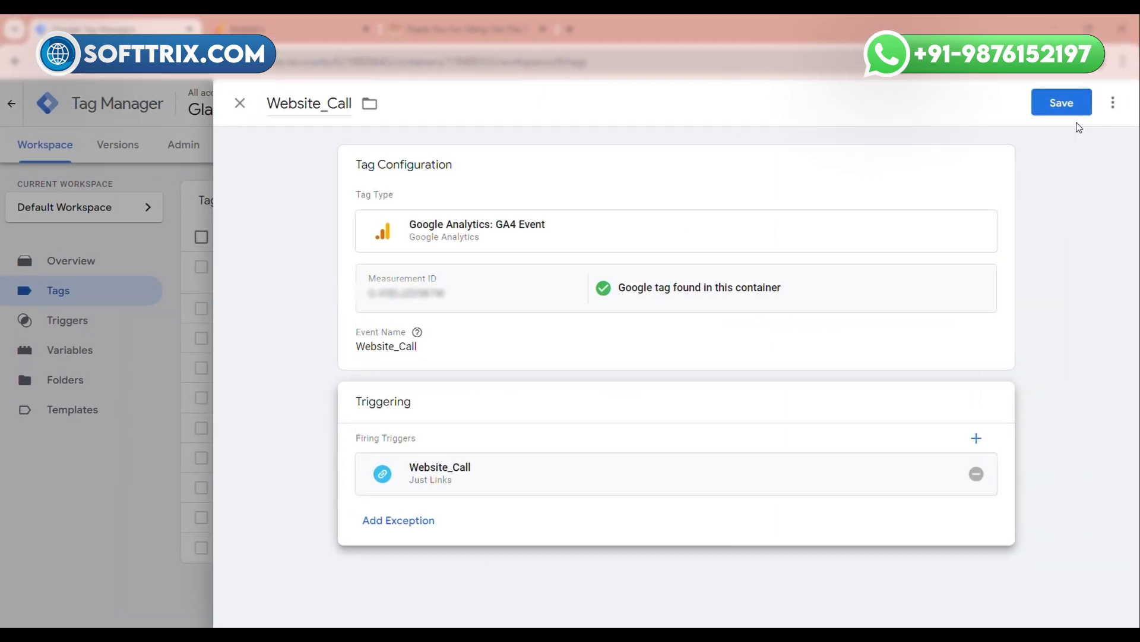
Step: Save the Website_Call tag and publish the workspace changes to the Live environment without a version name or description
click(1066, 107)
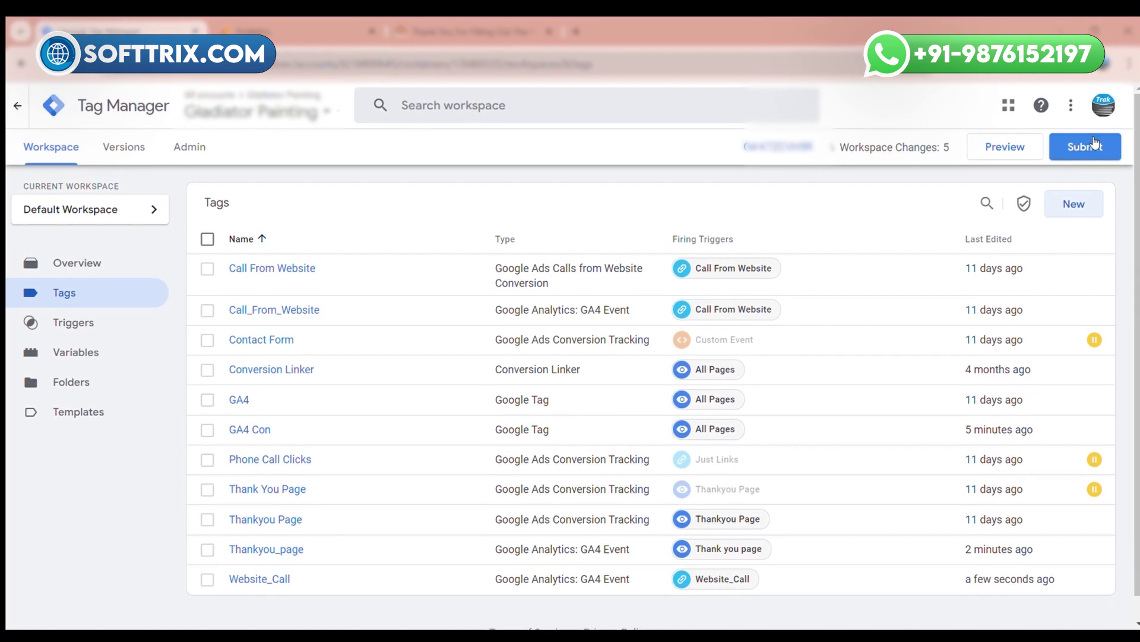
click(1089, 147)
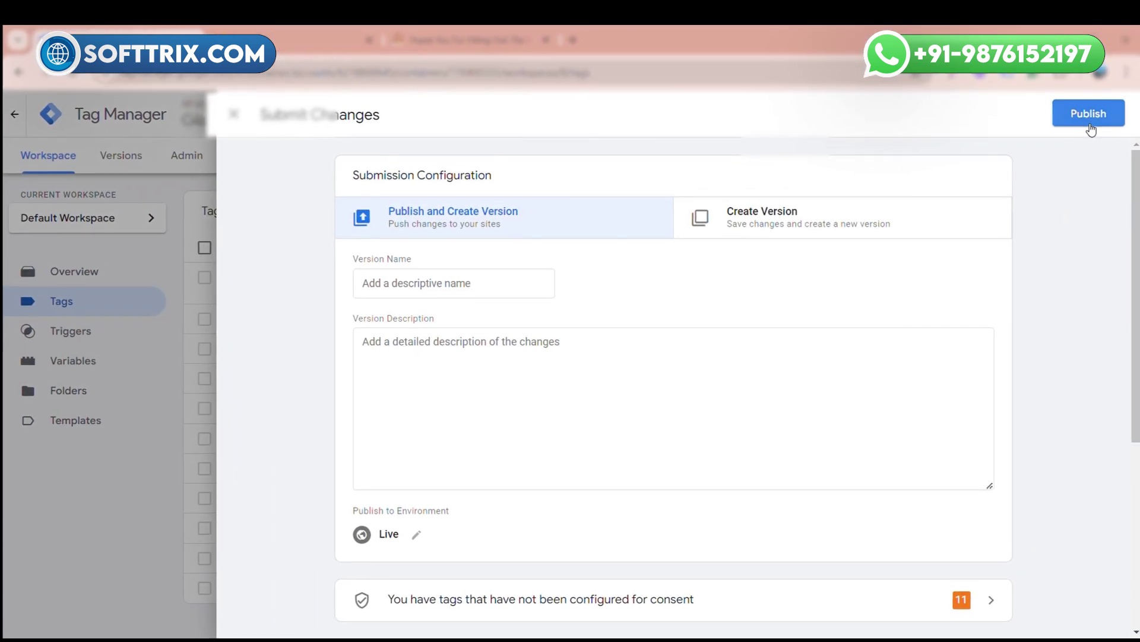
click(1090, 112)
click(771, 539)
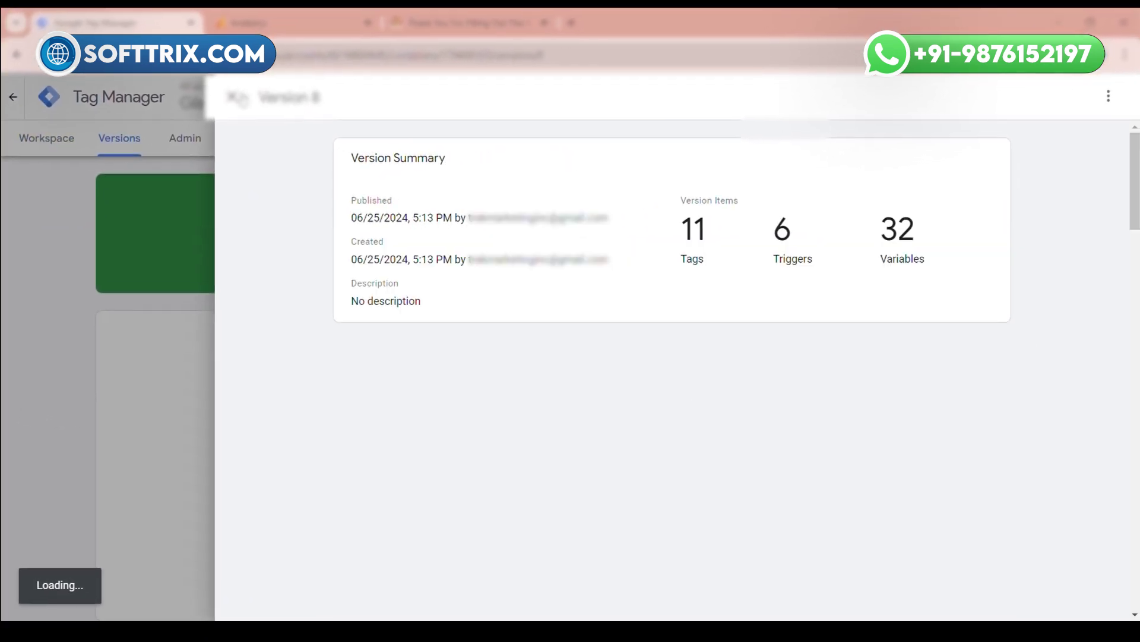
Step: Close the published version's summary and return to the workspace's list of tags
click(227, 100)
click(33, 155)
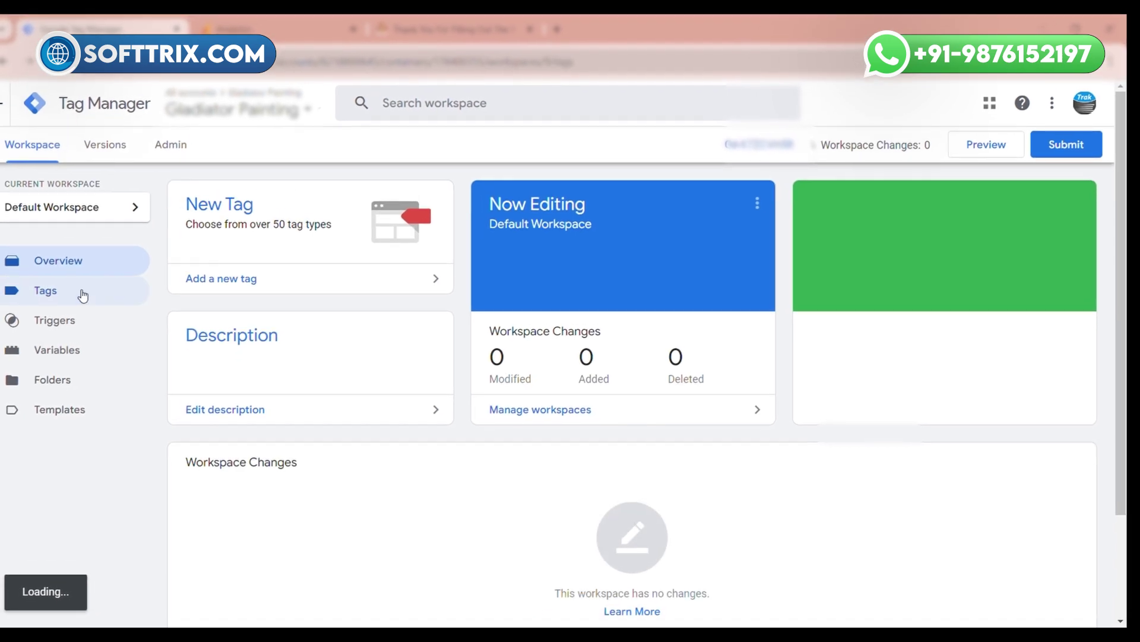
click(71, 284)
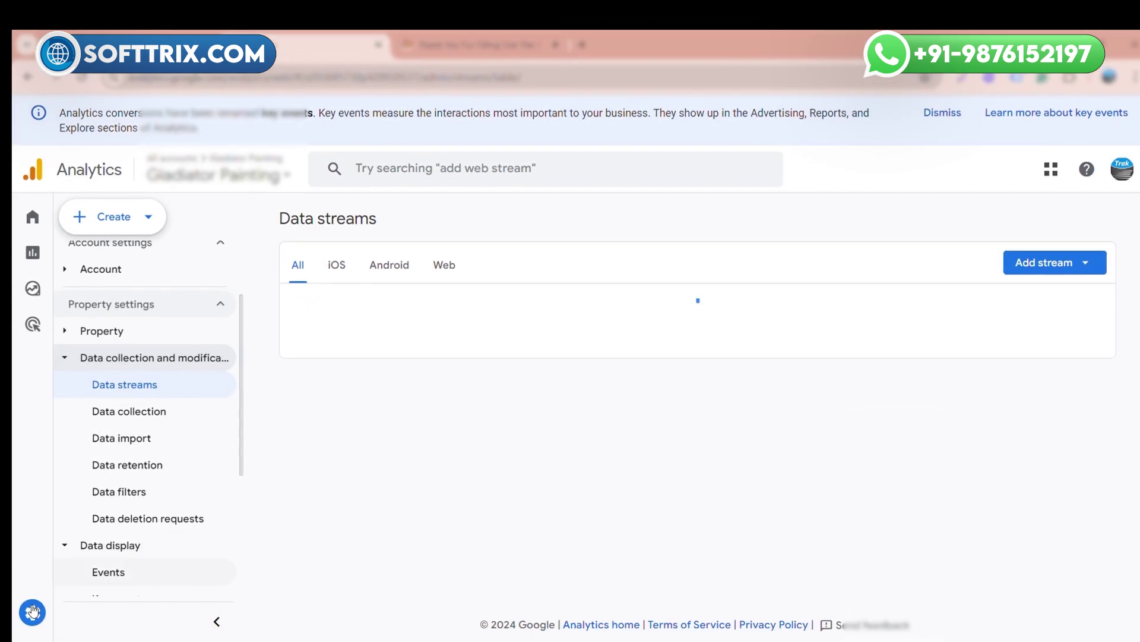
Step: Switch to Google Analytics and review the property's key events, including Call_From_Website
scroll(370, 492, down, 4)
click(368, 501)
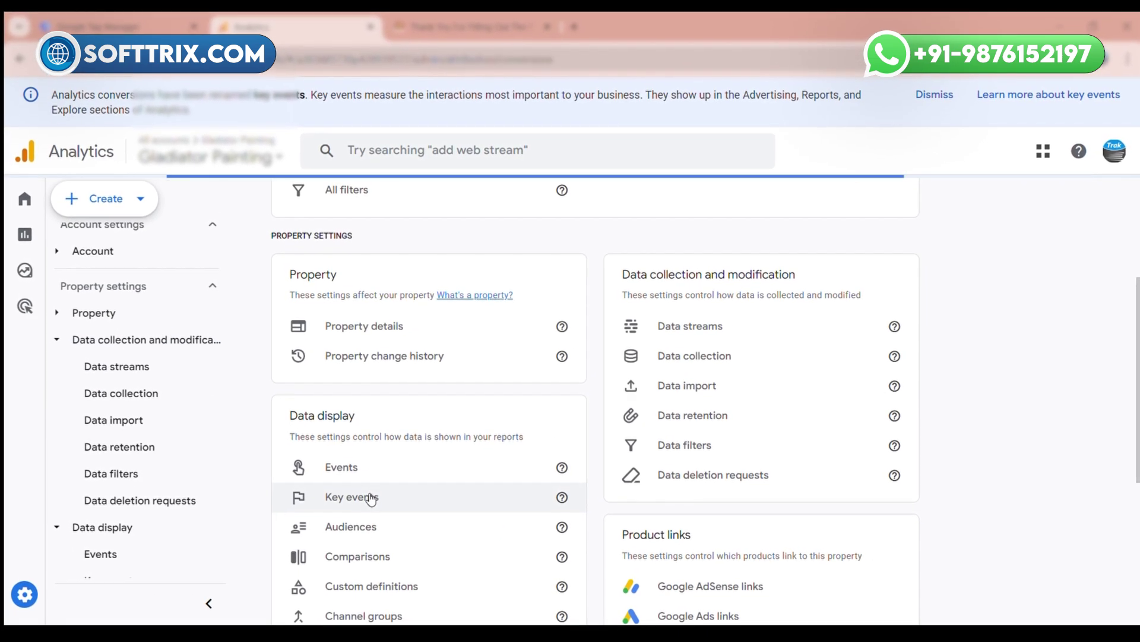
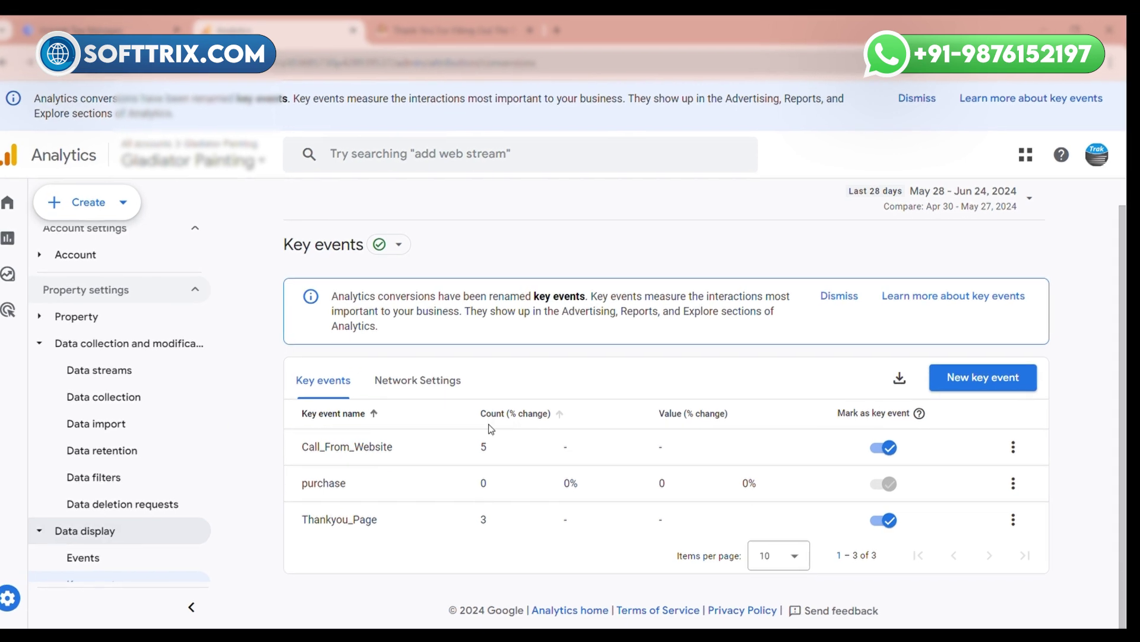
drag(320, 445, 409, 453)
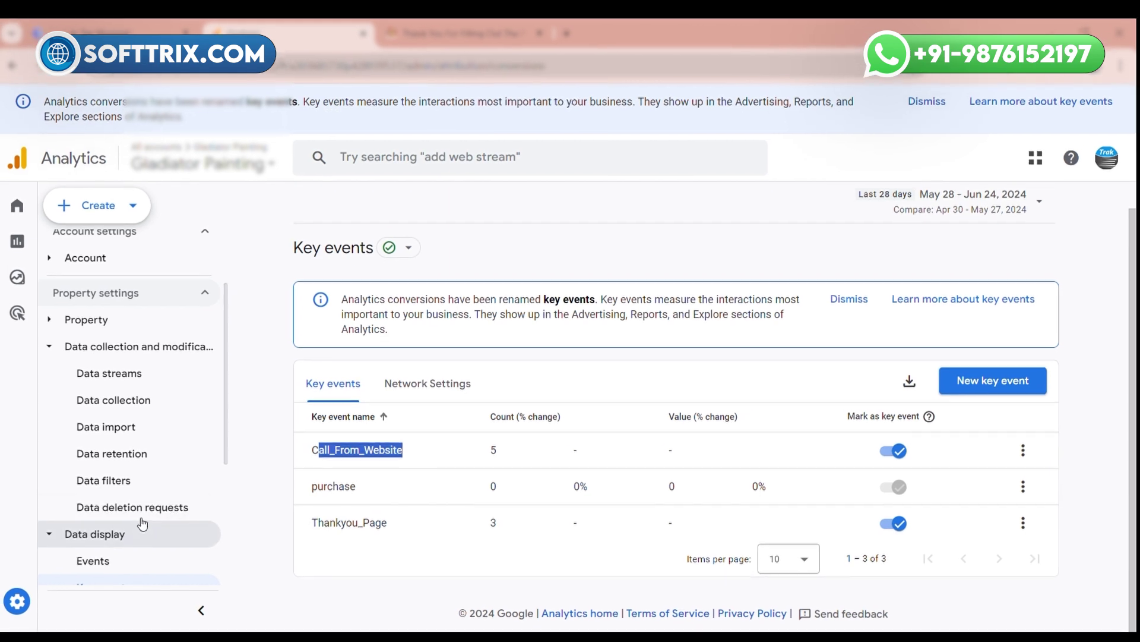
scroll(138, 510, down, 3)
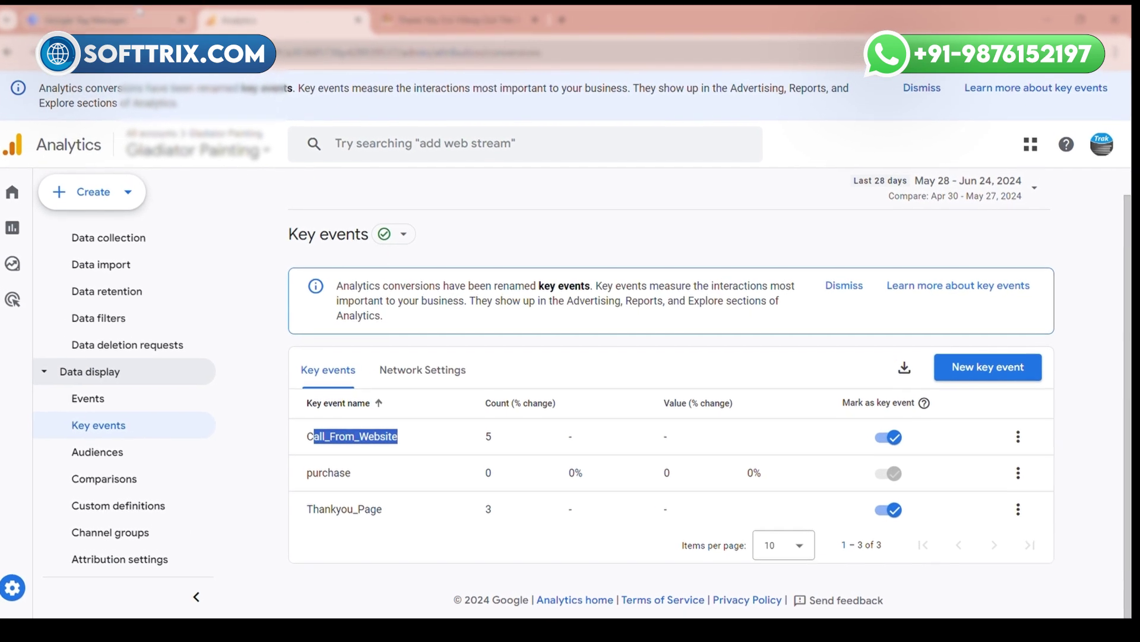
Step: Switch to Tag Manager, open the Thankyou_page GA4 event tag and copy its event name
key(ctrl+shift+Tab)
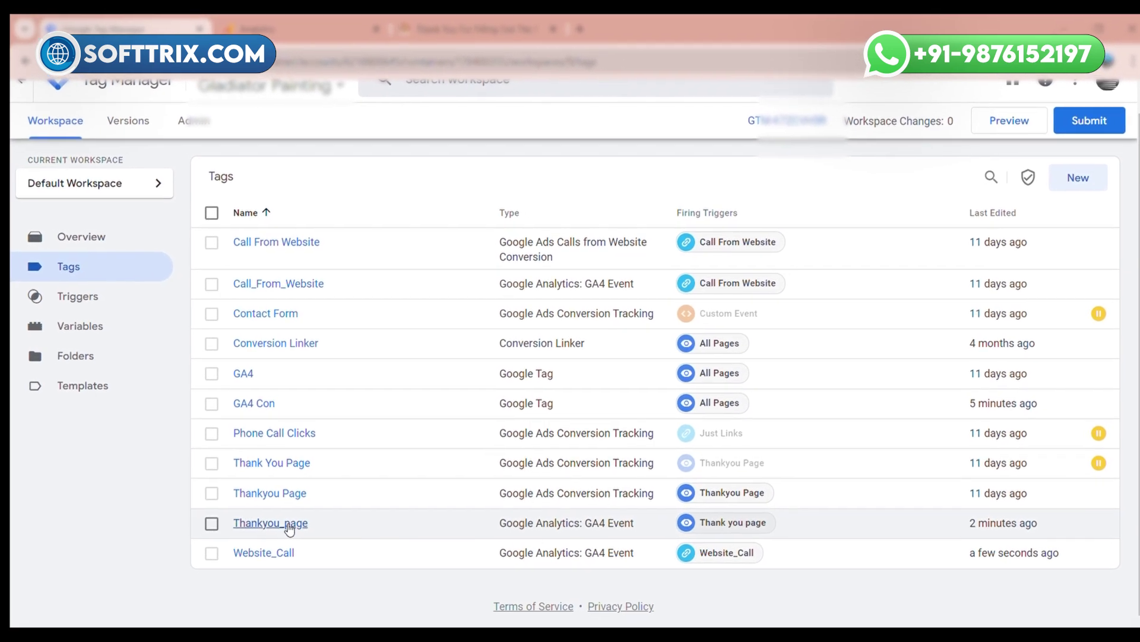
click(279, 528)
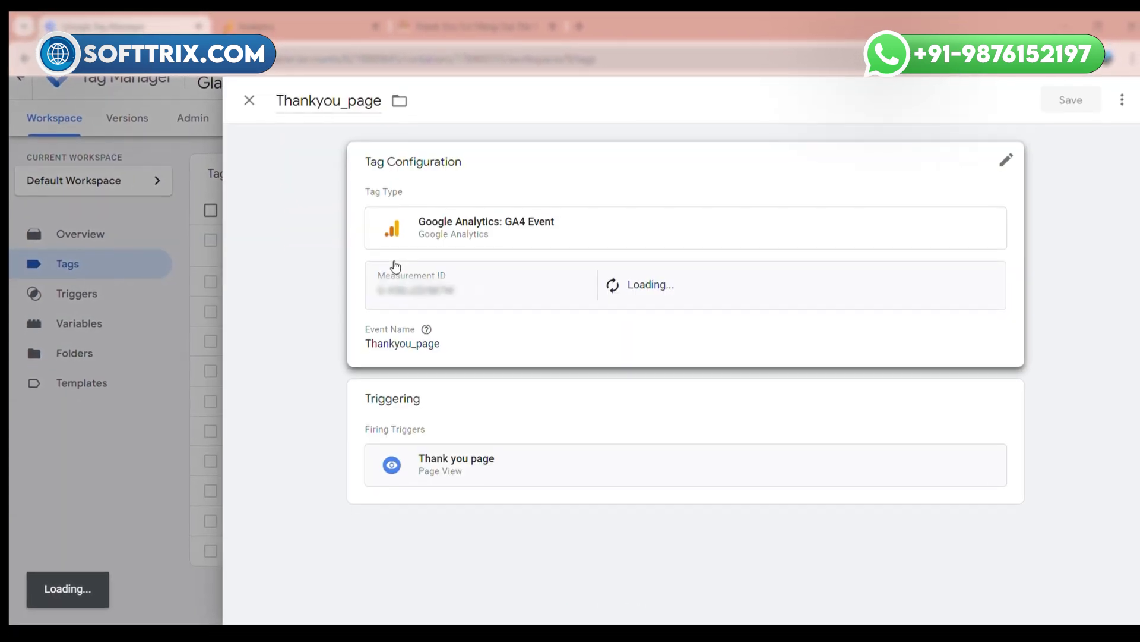
click(396, 358)
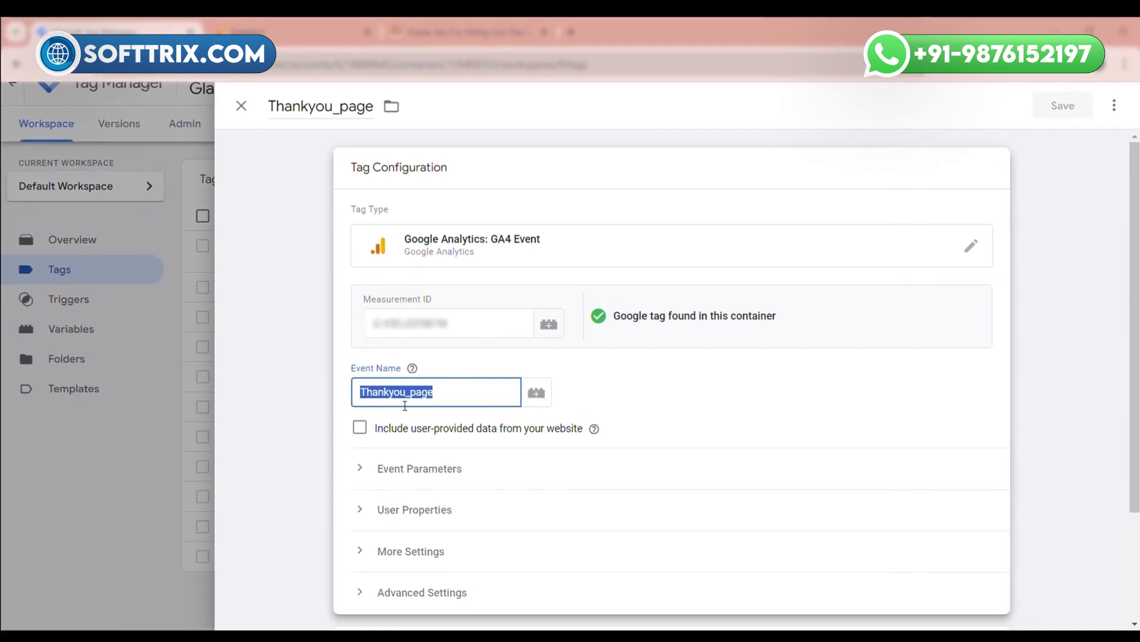
click(408, 365)
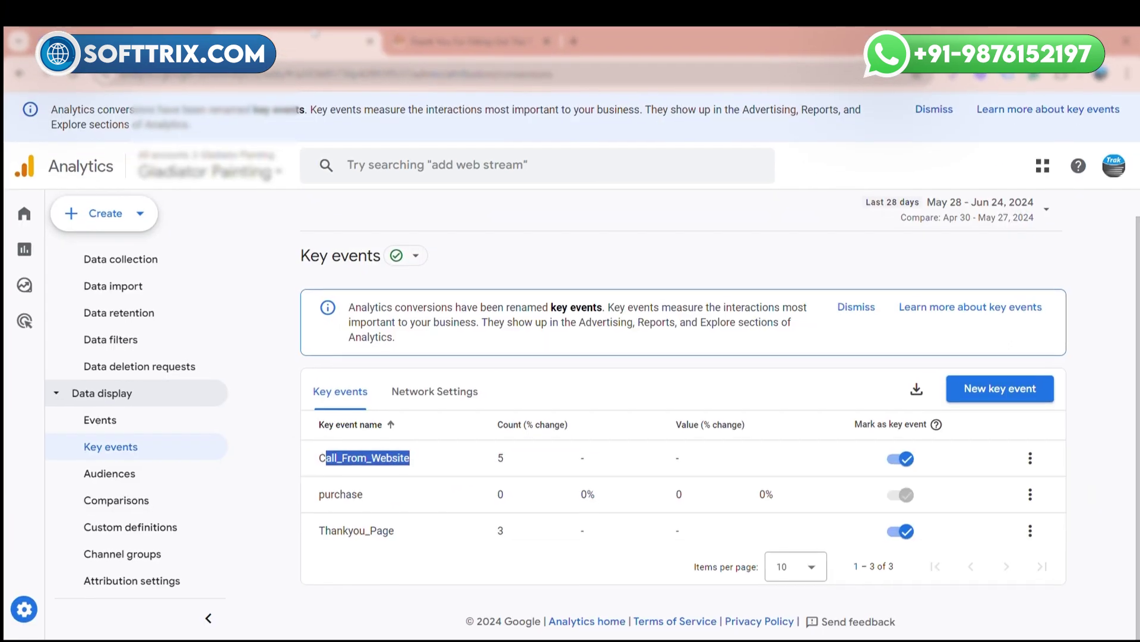
Step: In Google Analytics, fill in a new key event named Thankyou_page and discard it
click(1001, 374)
click(784, 185)
text(Thankyou_page)
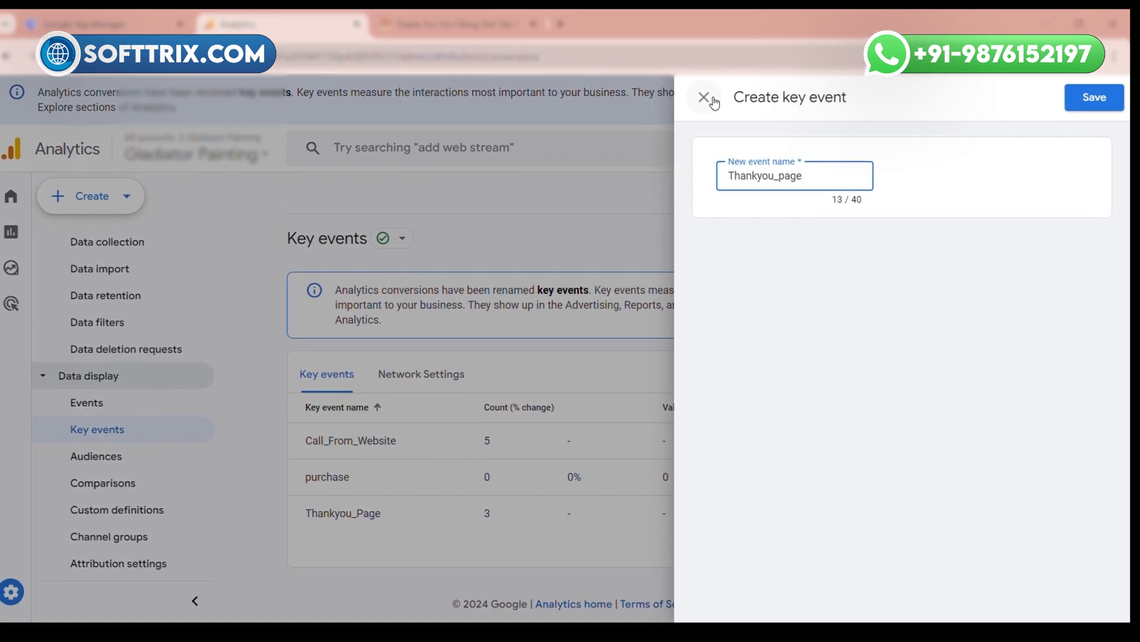
click(726, 94)
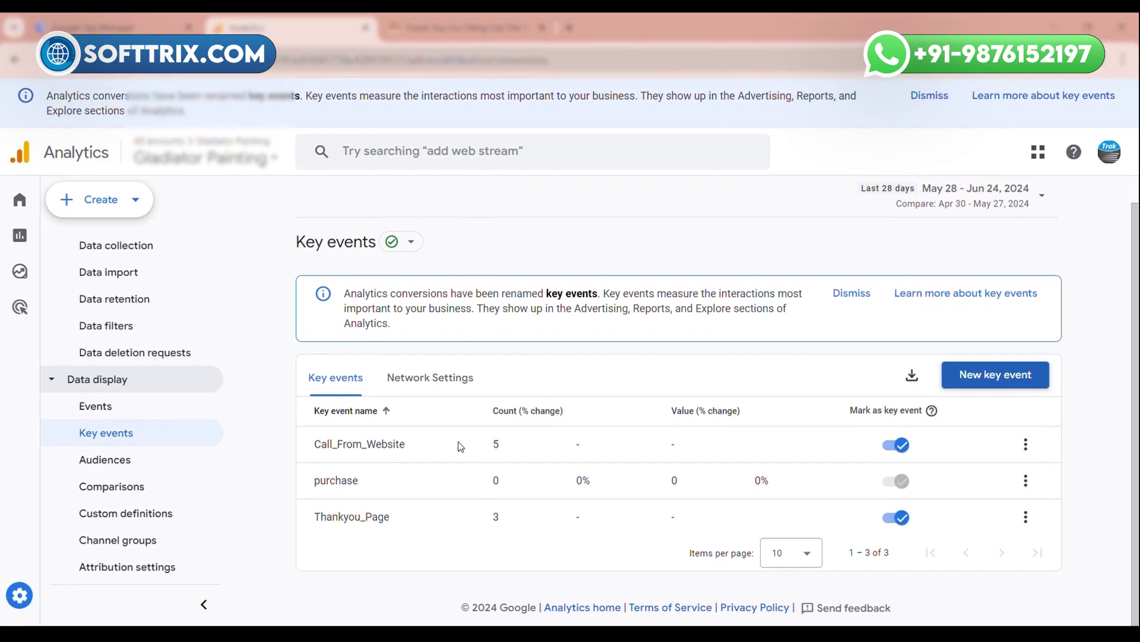
Step: Return to Tag Manager and close the Thankyou_page tag without editing it
drag(298, 443, 409, 457)
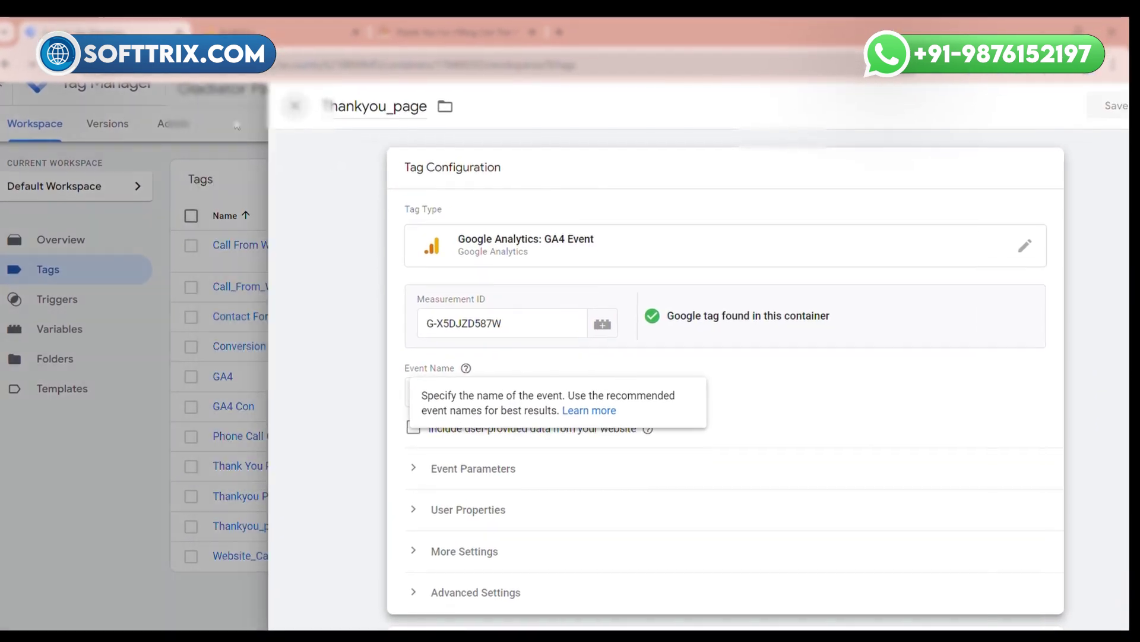
click(237, 126)
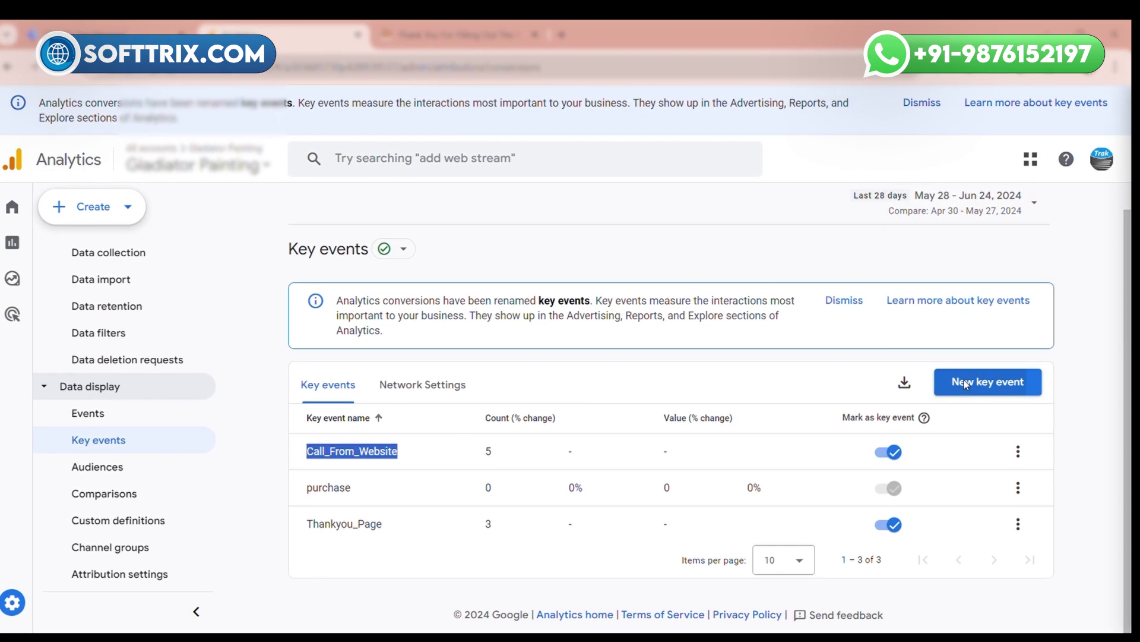
click(968, 376)
click(766, 178)
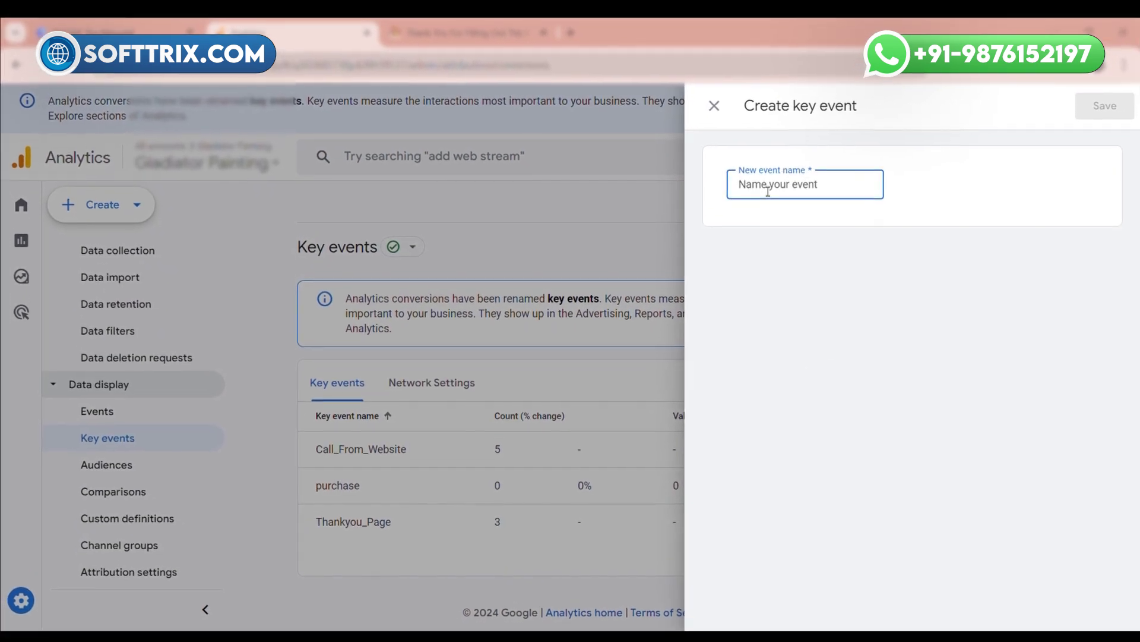
click(714, 96)
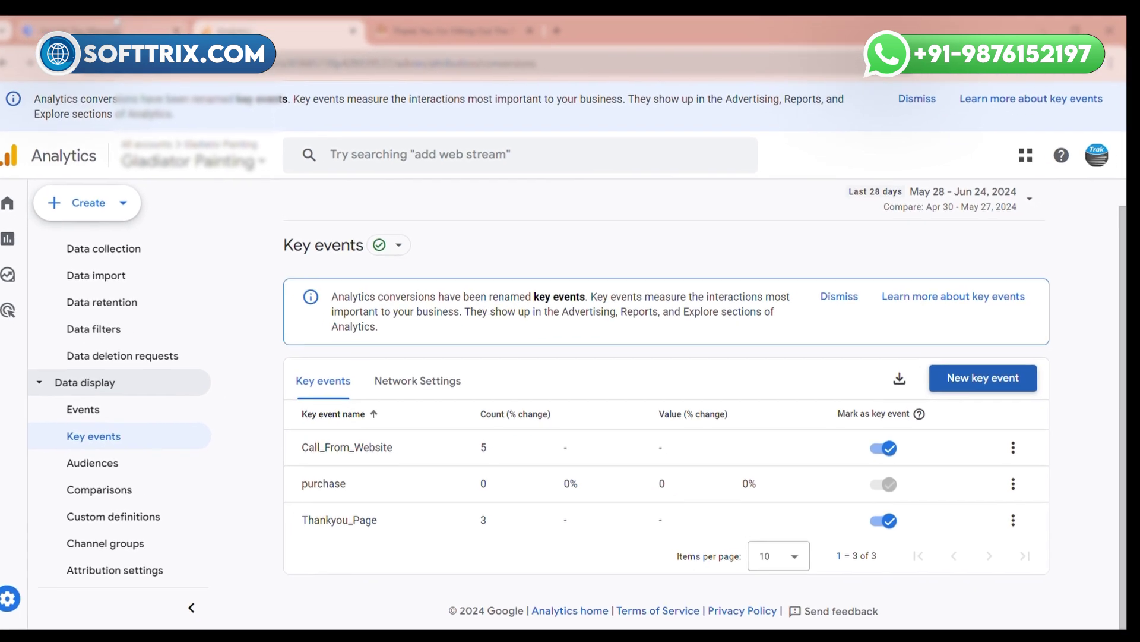
Step: Open DebugView for the property in Google Analytics
click(113, 40)
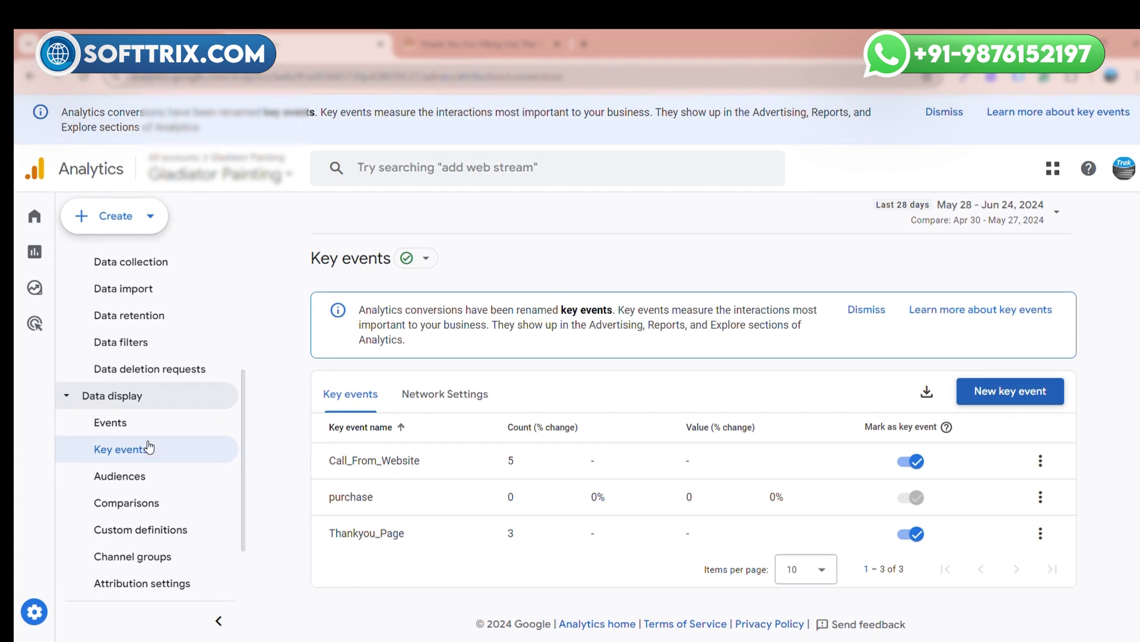
scroll(149, 447, down, 2)
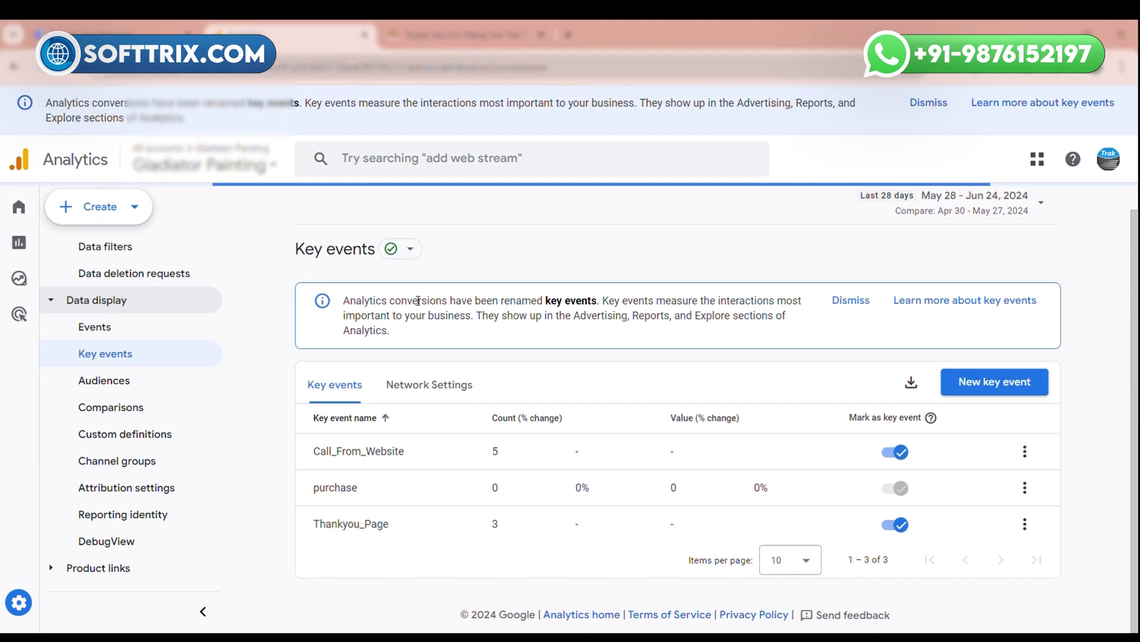
click(97, 536)
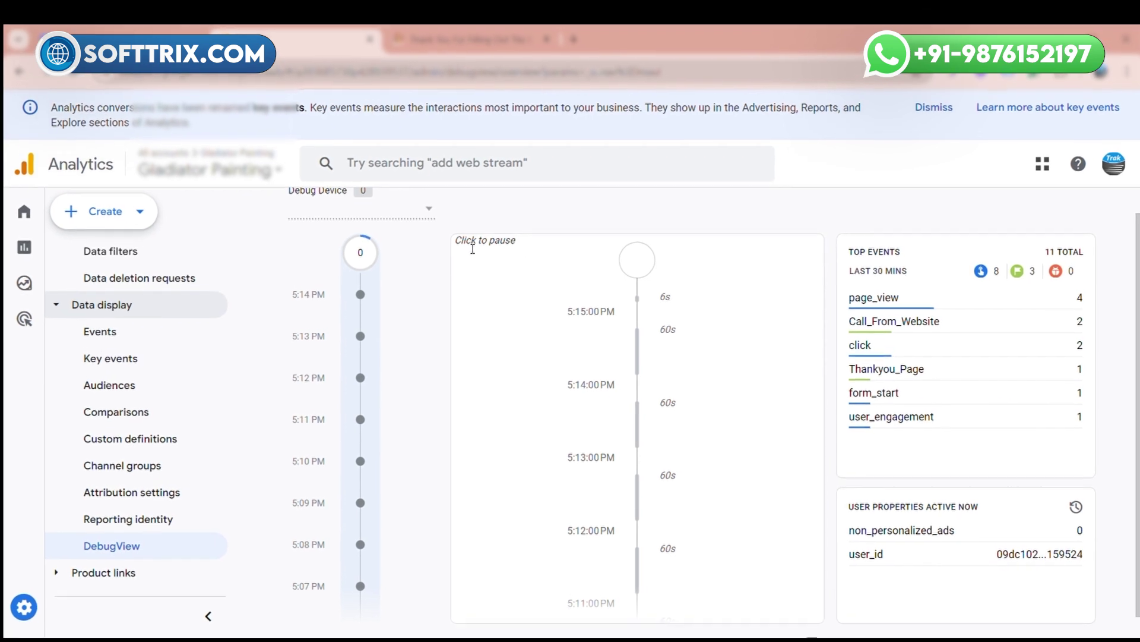
Step: Start a preview of the Tag Manager container and connect Tag Assistant to the website with the debug signal included
key(ctrl+1)
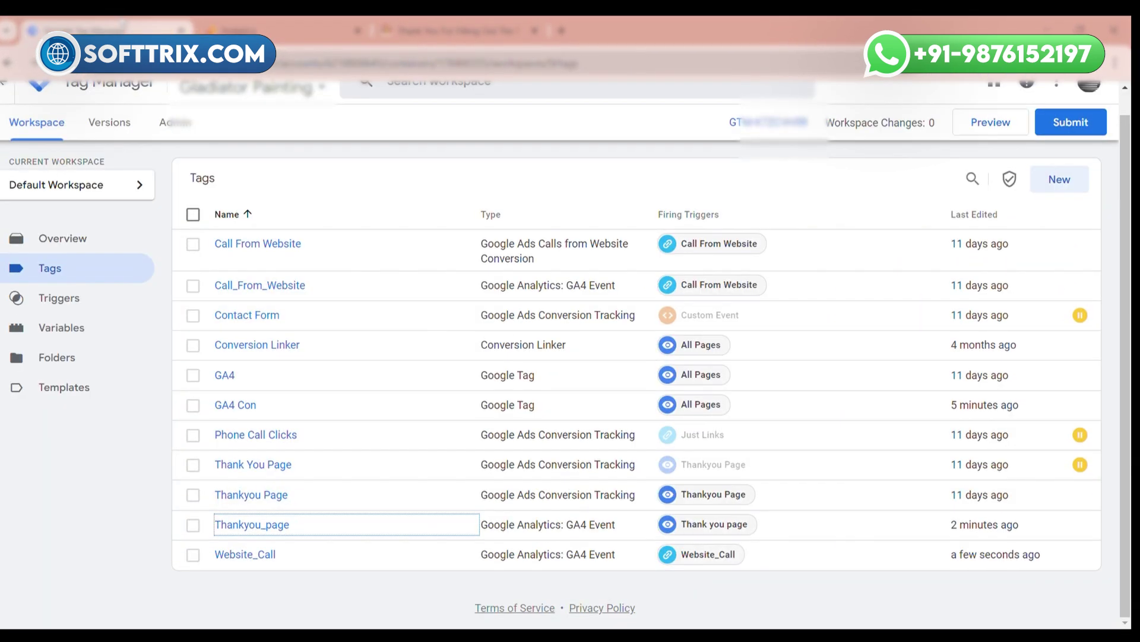
click(999, 121)
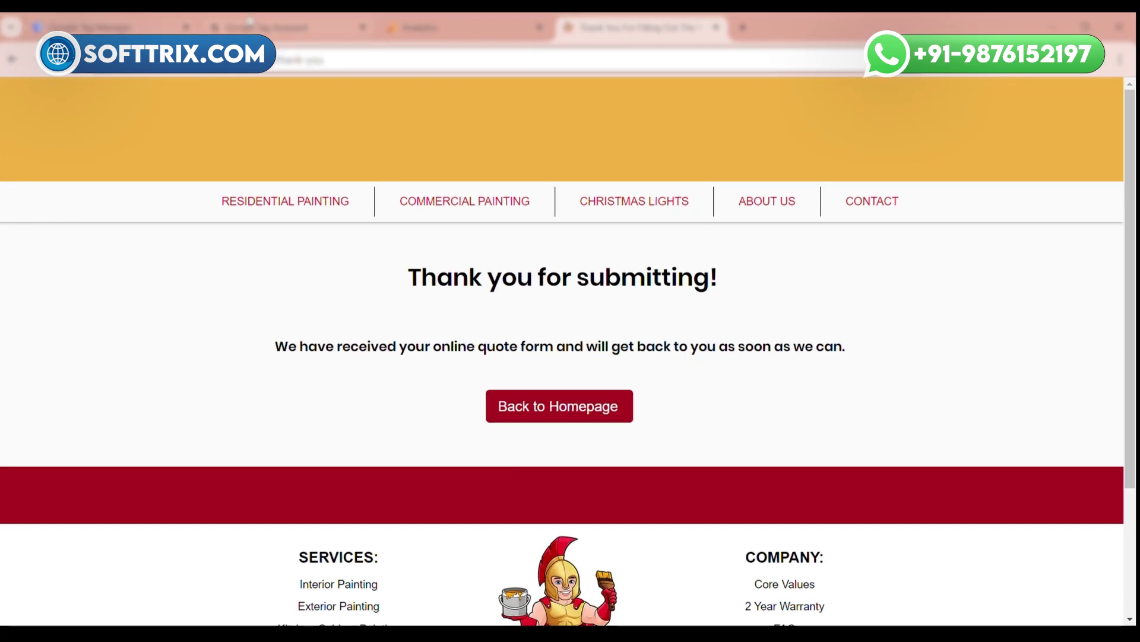
click(250, 24)
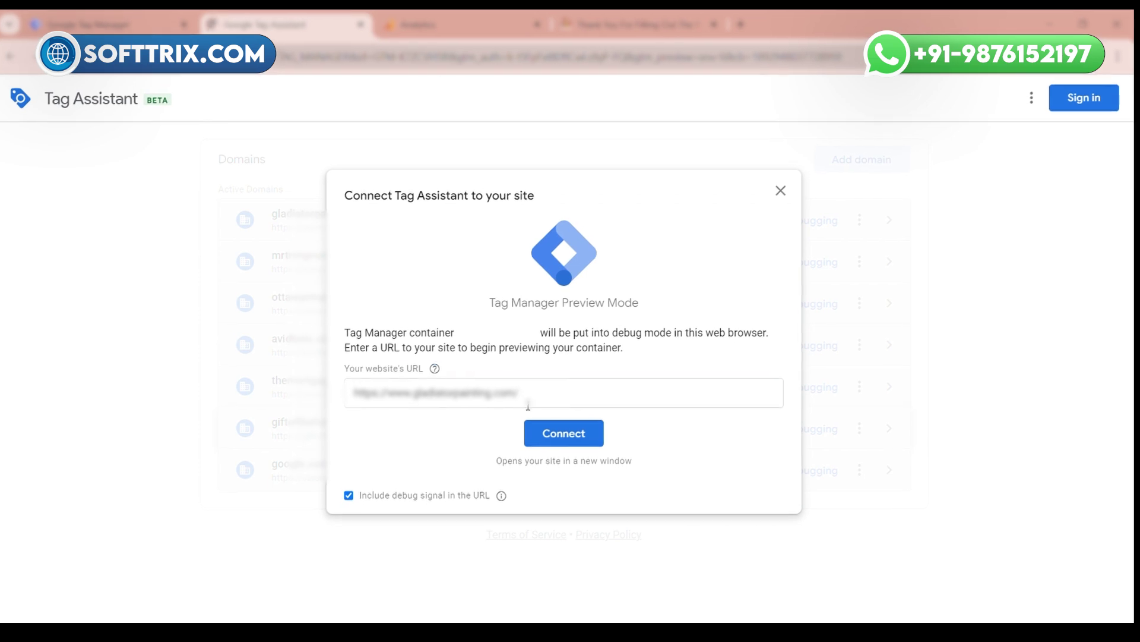
click(561, 436)
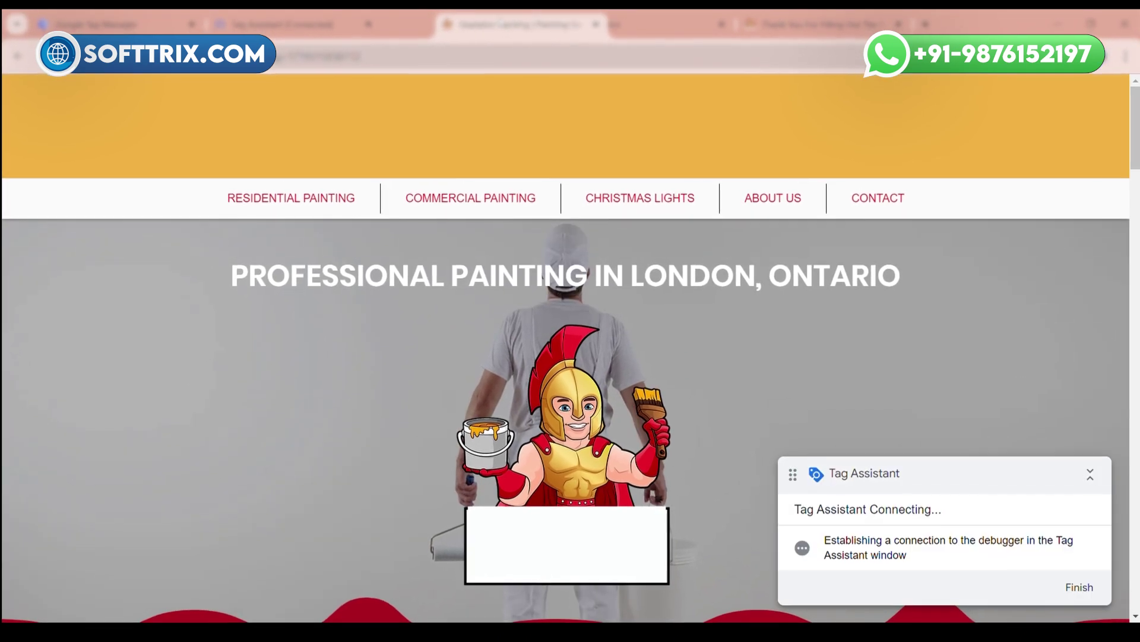
Step: Check DebugView in Google Analytics for incoming events and return to the website opened in debug mode
key(ctrl+shift+Tab)
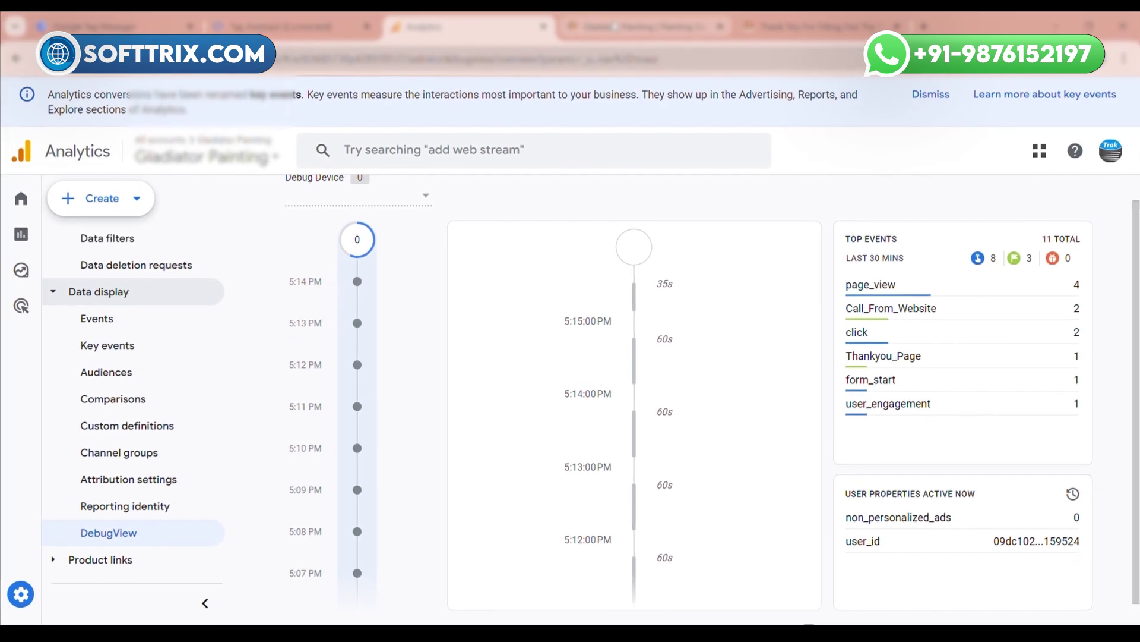
key(ctrl+Tab)
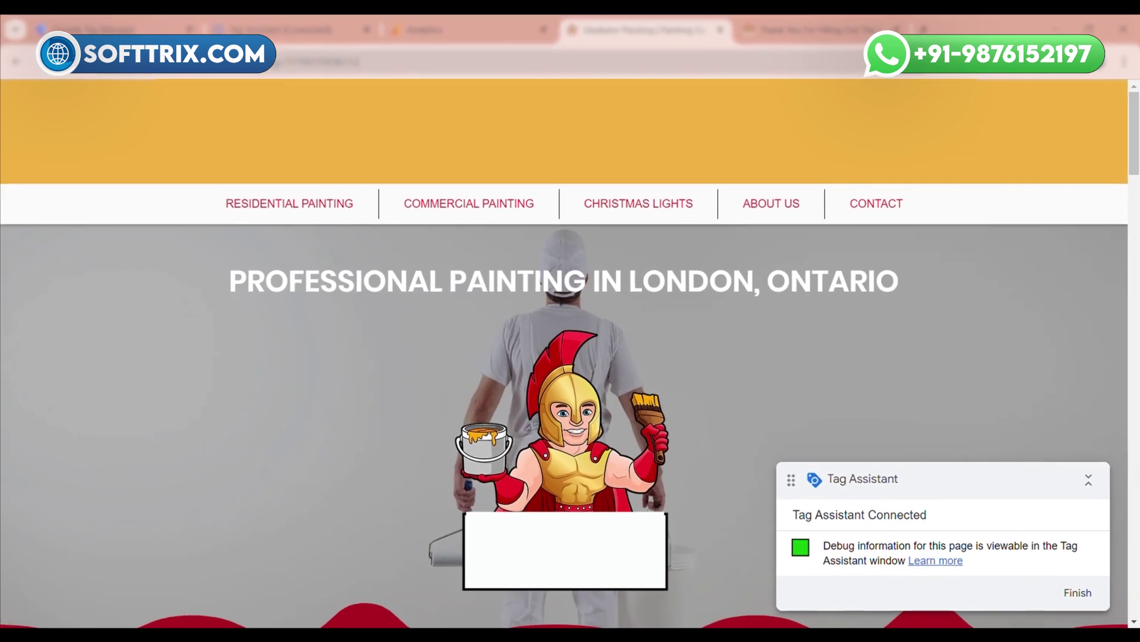
mouse_move(525, 203)
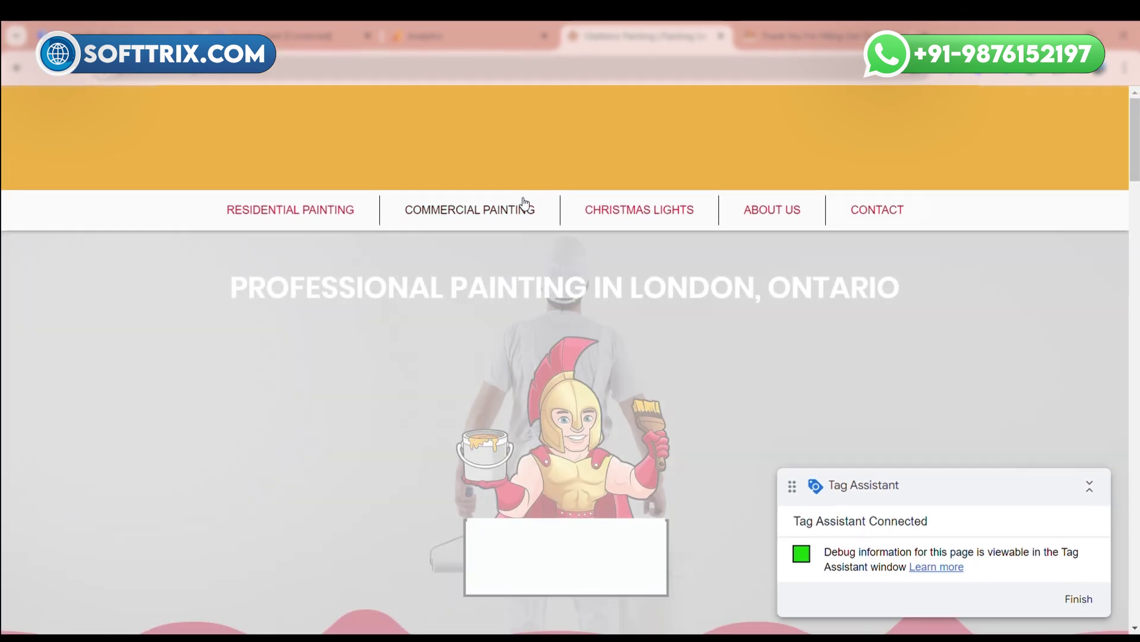
Step: On the website's contact form, enter "test" as first name and "tesz" as last name, and fill in the phone number and email address
text(test)
click(433, 356)
text(tesz)
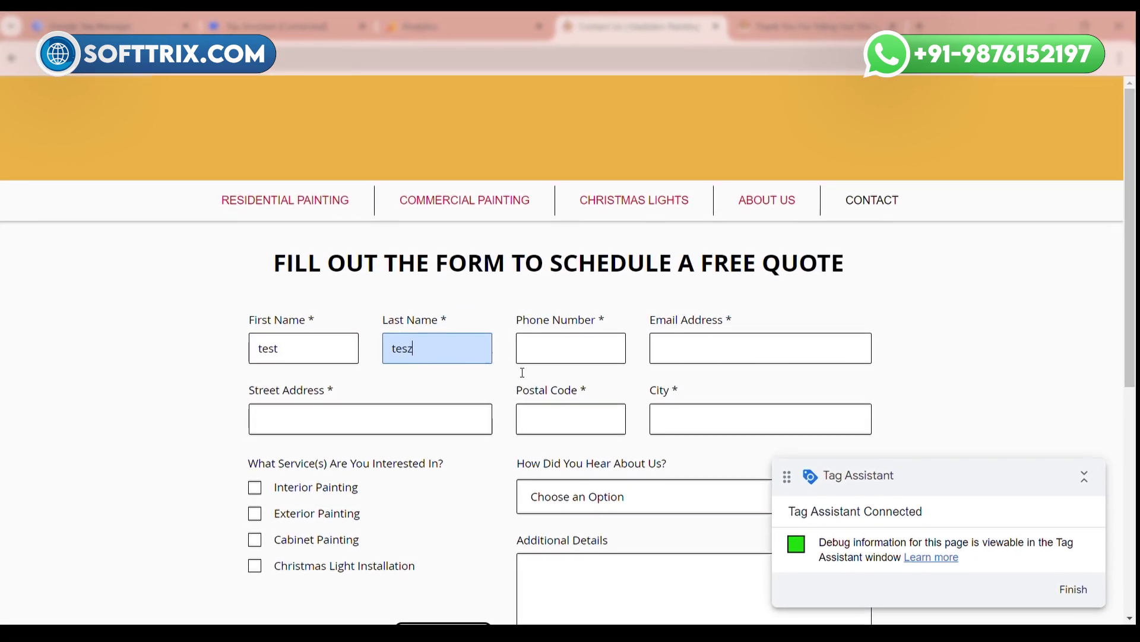
click(525, 364)
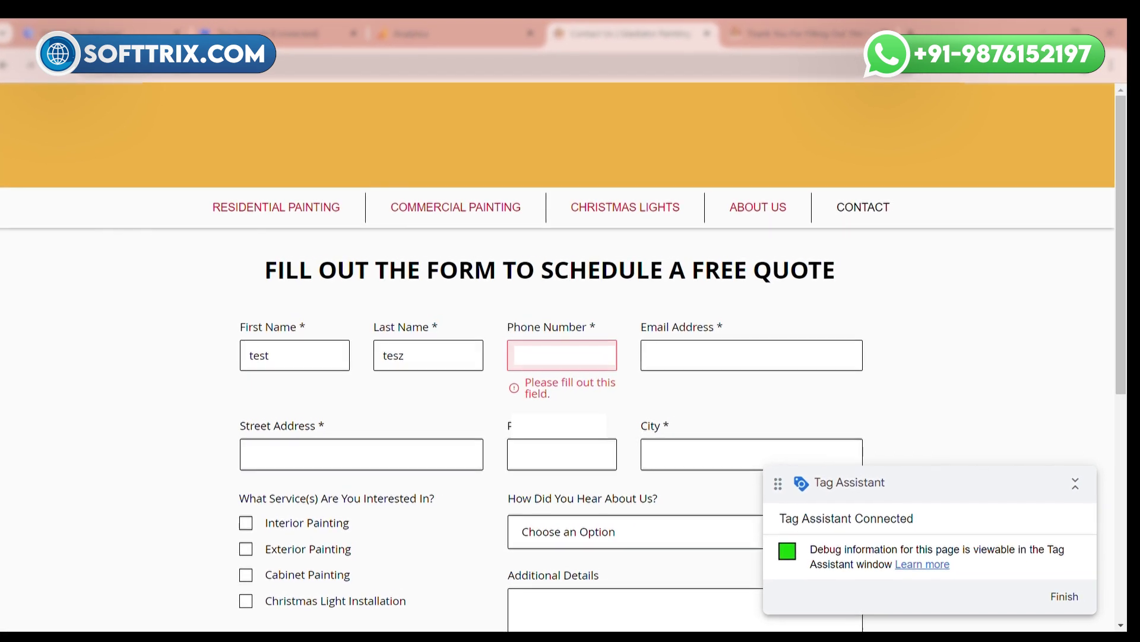
click(565, 366)
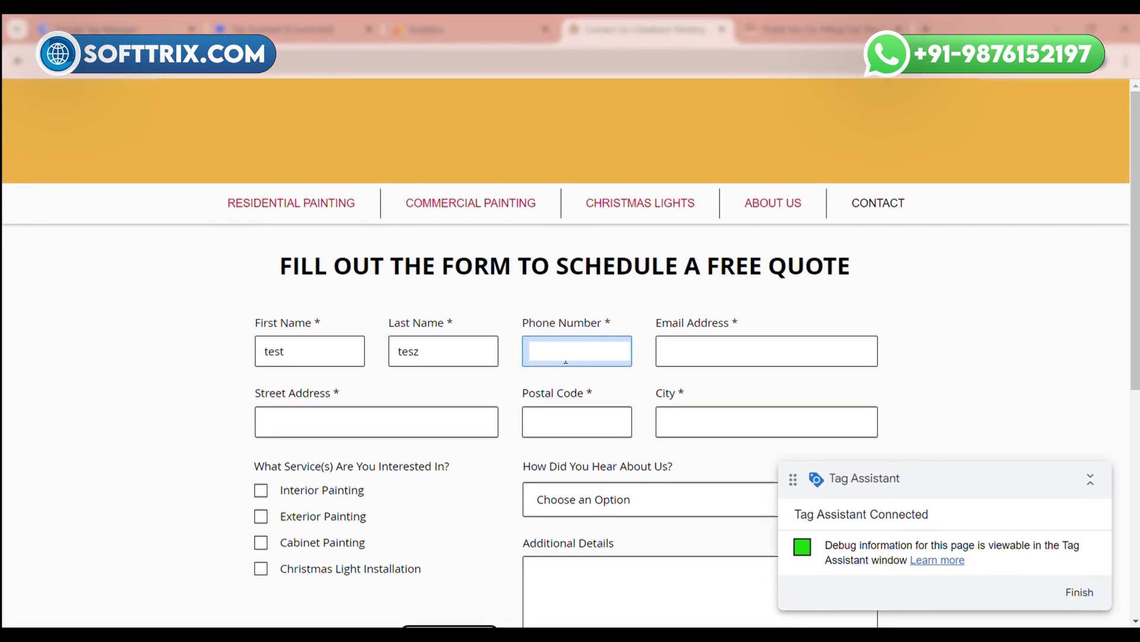
key(Tab)
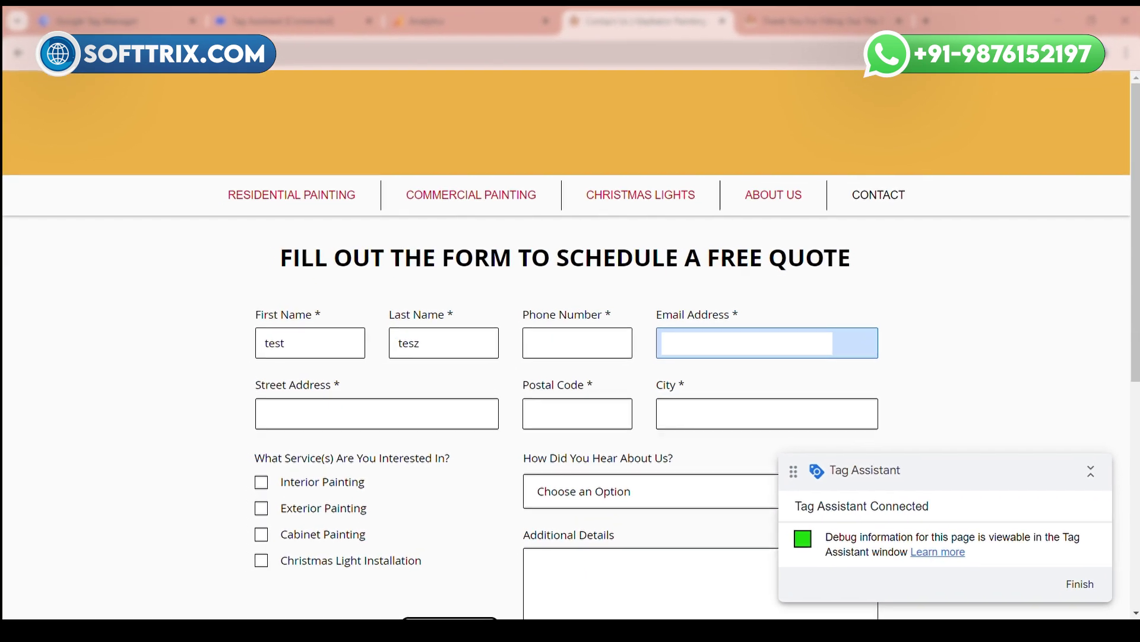
Step: Enter "test" for both the street address and the city, and fill in the postal code
click(336, 413)
text(test)
key(Tab)
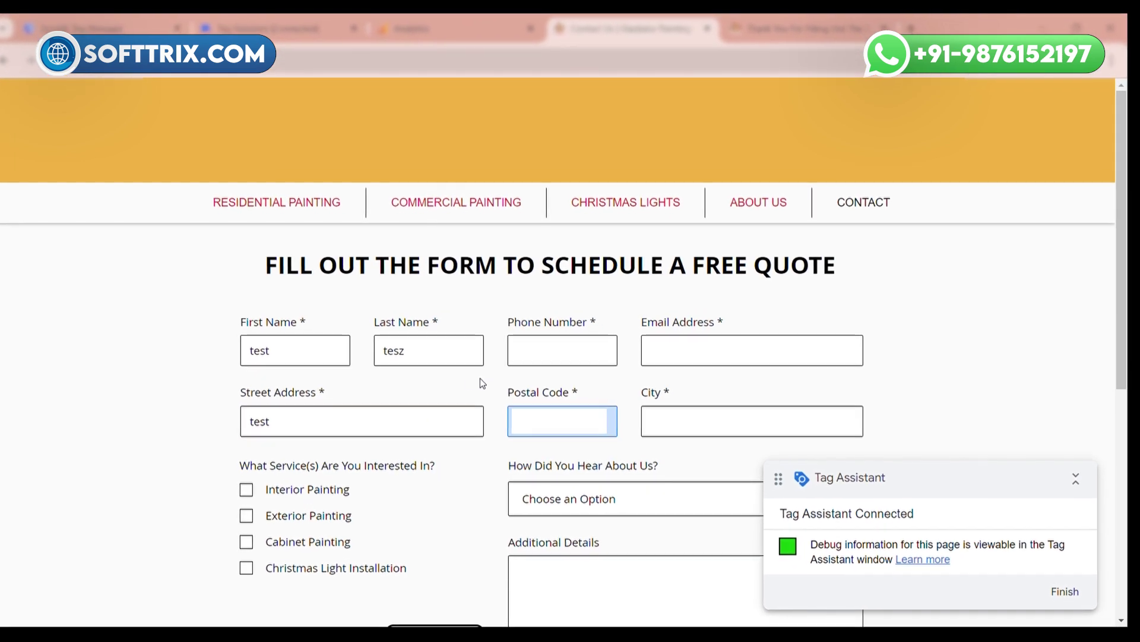
click(657, 429)
text(test)
Step: Choose Returning Customer as how the business was found and submit the quote form
scroll(606, 415, down, 3)
click(618, 355)
click(612, 386)
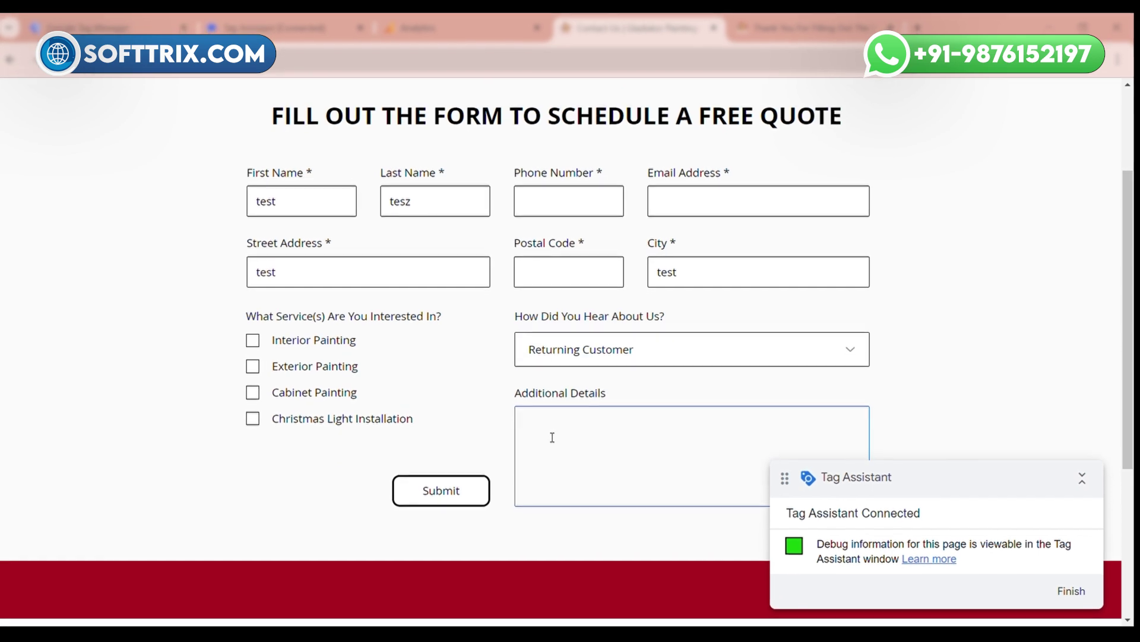
click(446, 500)
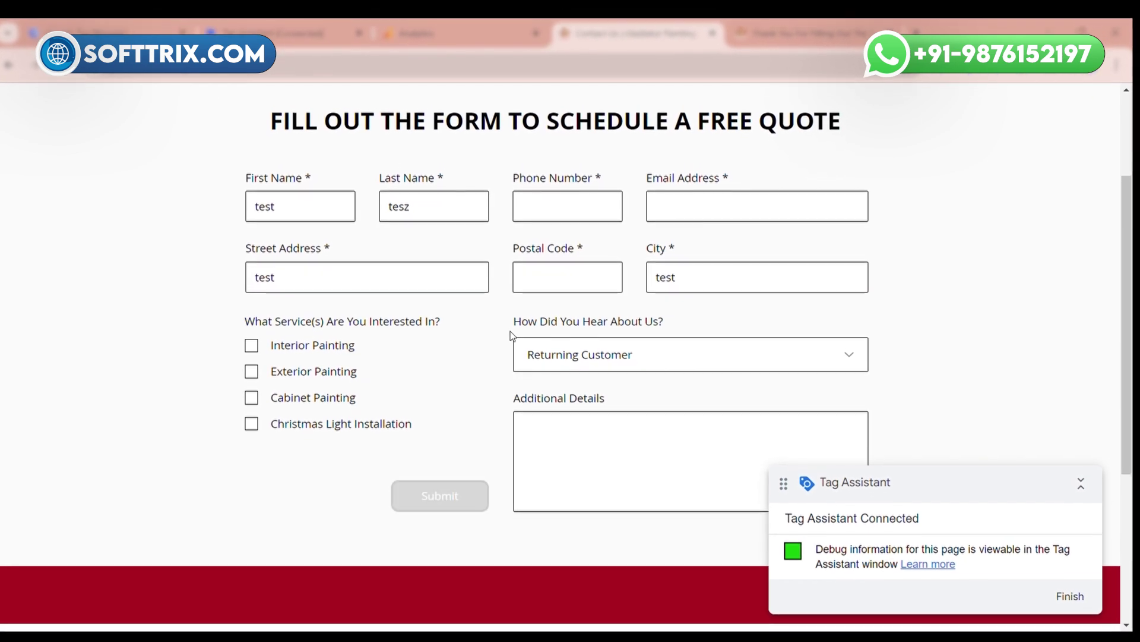
click(553, 202)
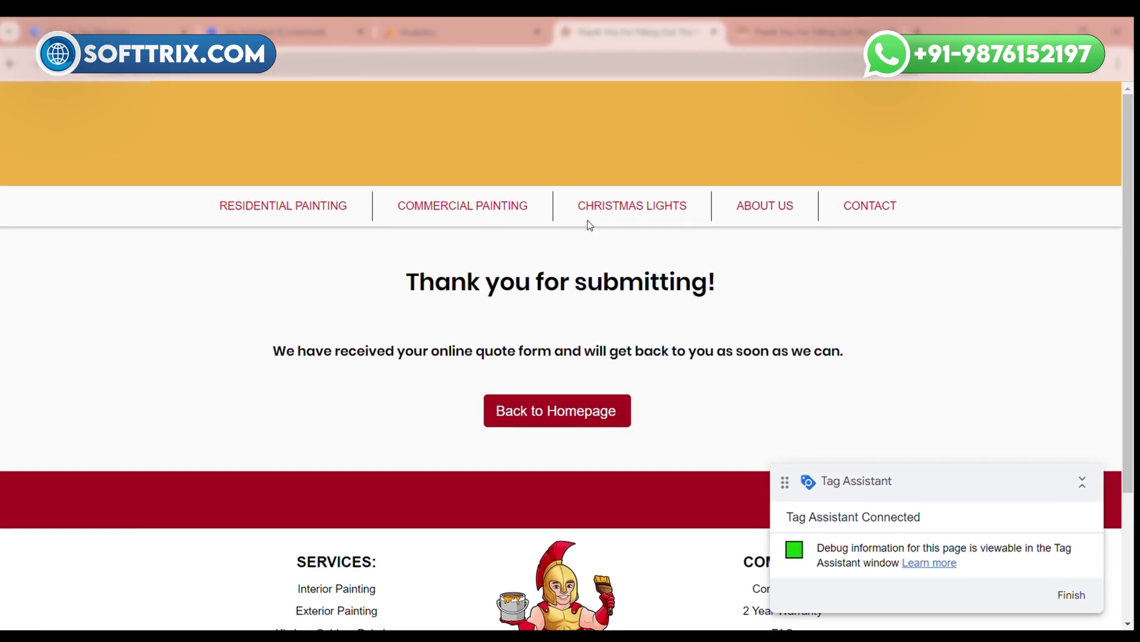
Step: Return to DebugView in Google Analytics and examine the Call_From_Website event in the timeline
click(456, 30)
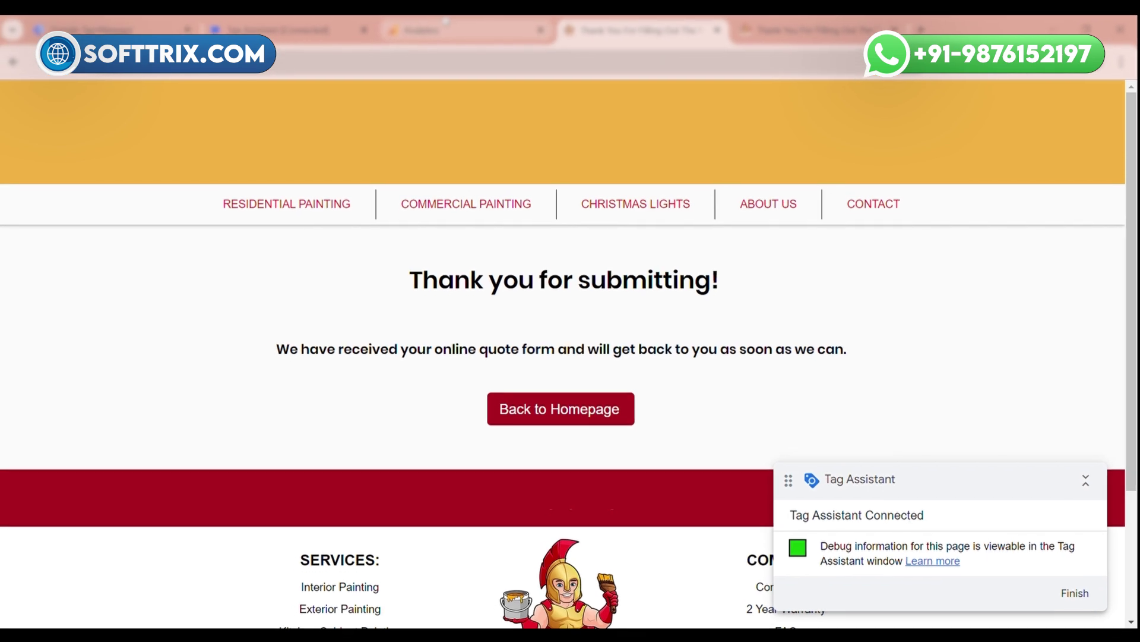
key(ctrl+shift+Tab)
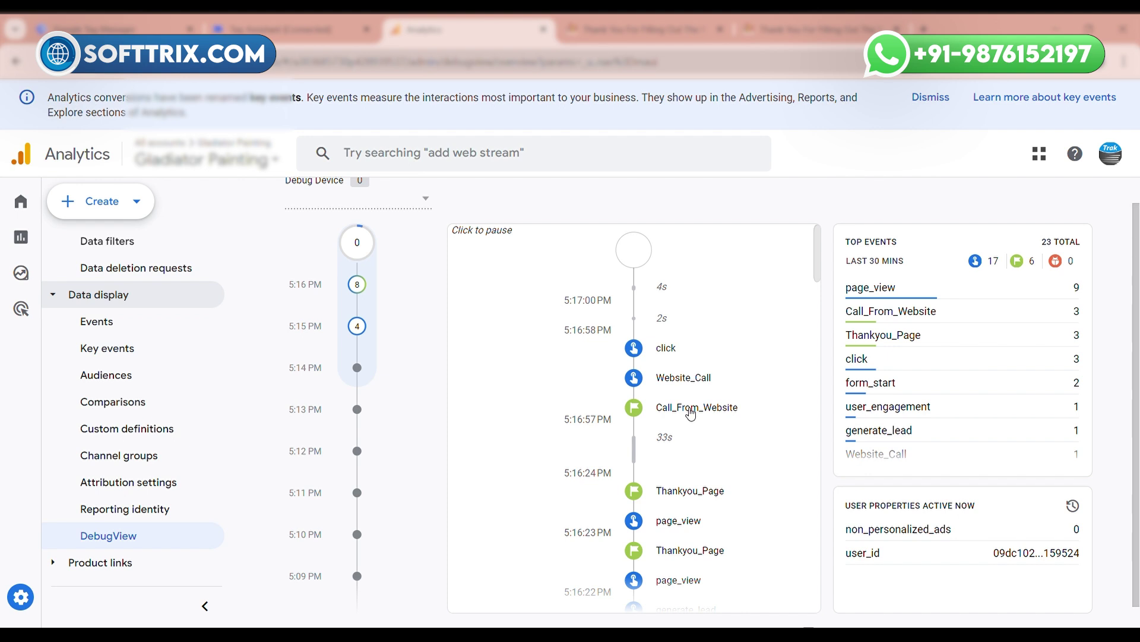
drag(662, 408, 744, 408)
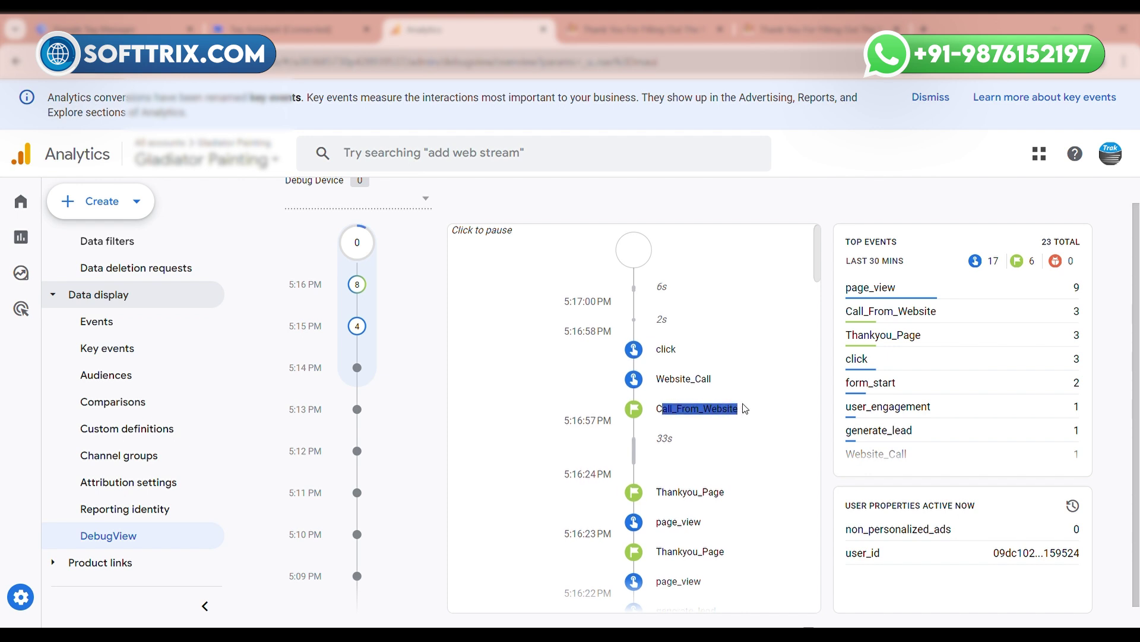
click(744, 408)
drag(621, 419, 691, 411)
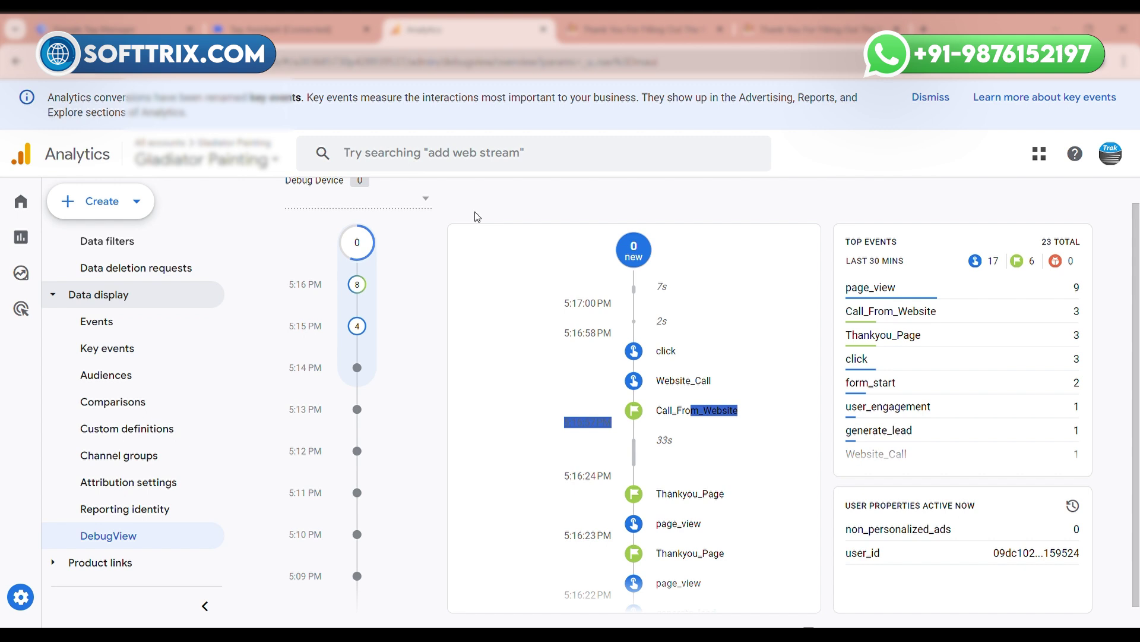